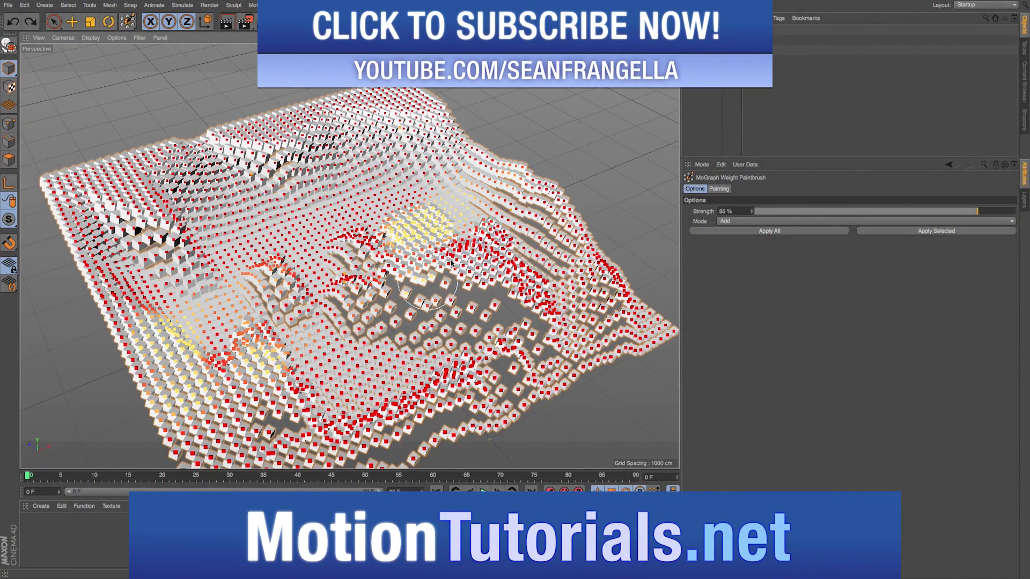
{"action": "mouse_move", "coordinate": [452, 263]}
{"action": "left_mouse_down"}
{"action": "mouse_move", "coordinate": [491, 252]}
{"action": "mouse_move", "coordinate": [523, 274]}
{"action": "mouse_move", "coordinate": [172, 413]}
{"action": "left_mouse_up"}
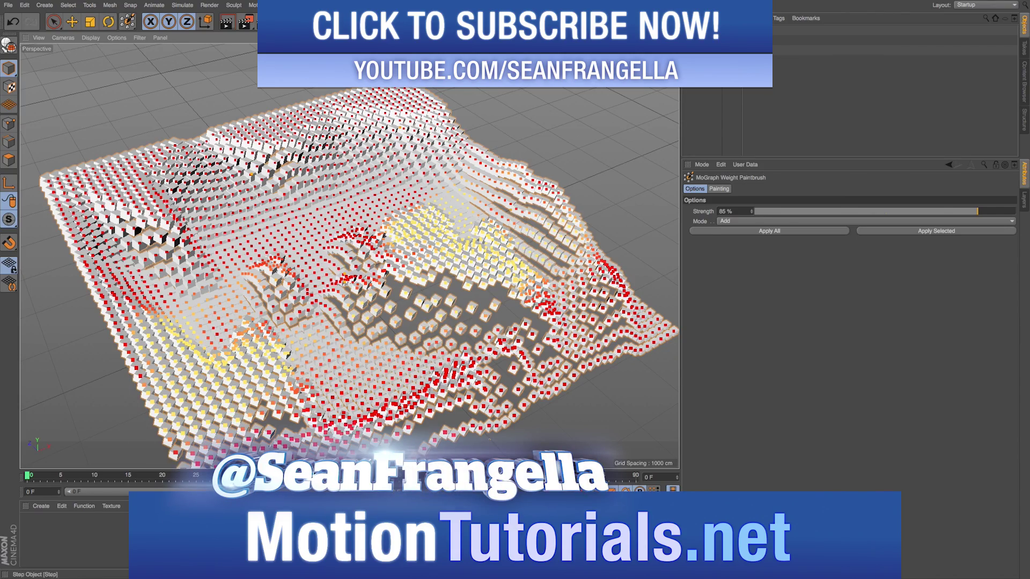
{"action": "left_click", "coordinate": [704, 31]}
{"action": "left_click_drag", "start_coordinate": [748, 49], "coordinate": [723, 221]}
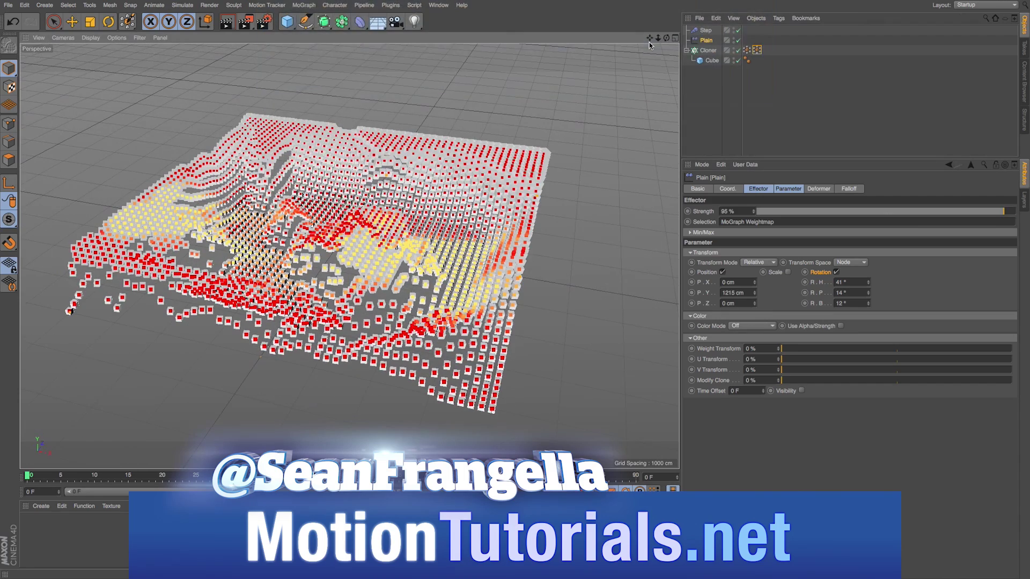
{"action": "left_click", "coordinate": [304, 5]}
{"action": "left_click", "coordinate": [360, 70]}
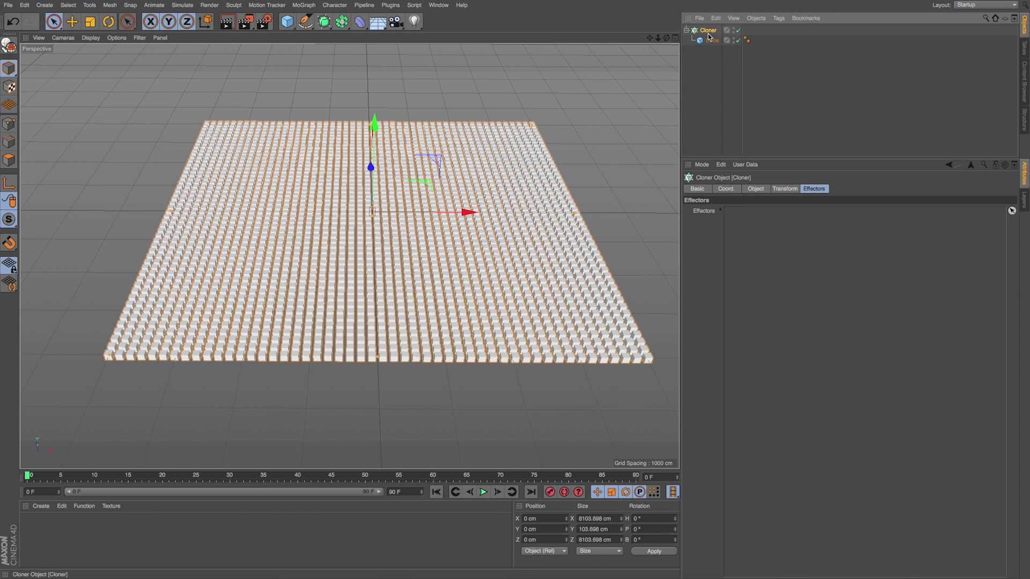
Add a Plain effector to the Cloner holding the grid of cubes
{"action": "left_click", "coordinate": [739, 31]}
{"action": "left_click", "coordinate": [739, 31]}
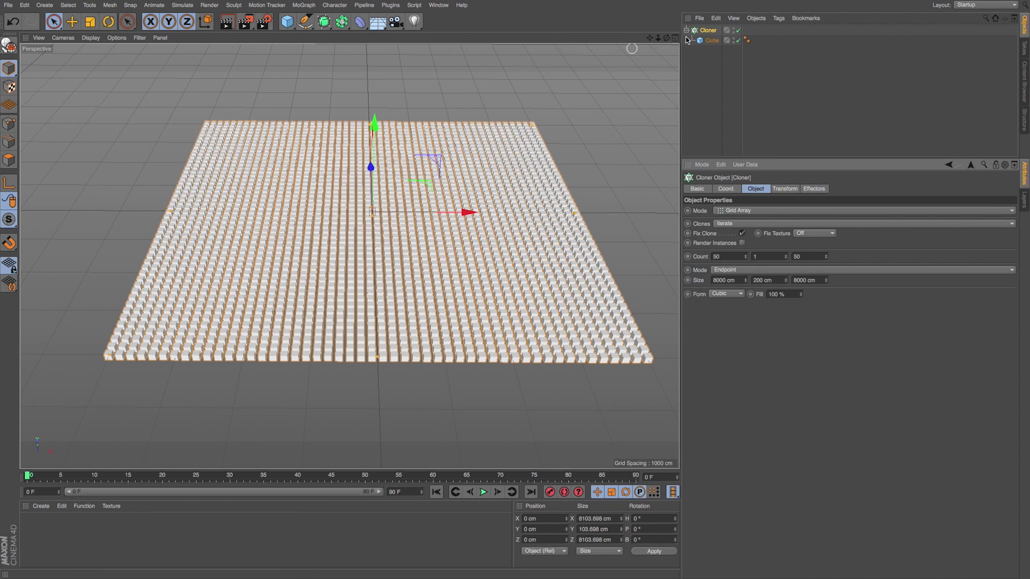
{"action": "left_click", "coordinate": [303, 5]}
{"action": "mouse_move", "coordinate": [343, 20]}
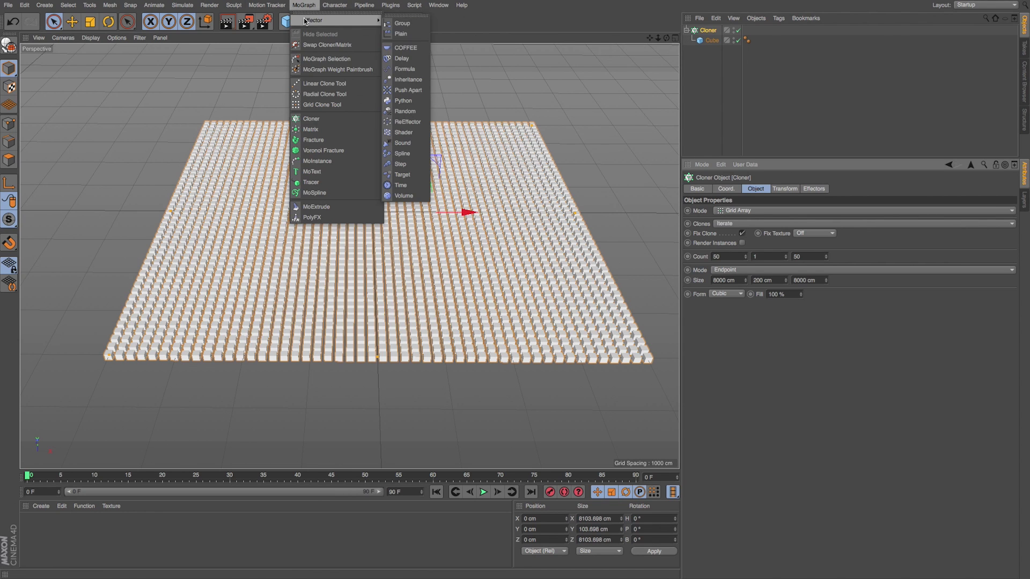
{"action": "left_click", "coordinate": [402, 33]}
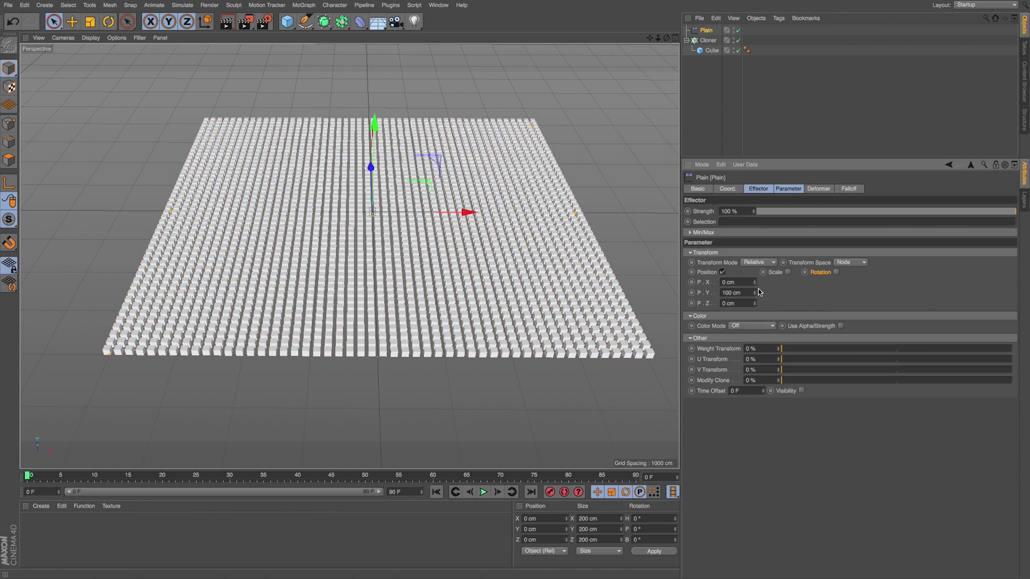
Turn off the Plain effector's position and enable rotation, with H 41°, P 14° and B 12°
{"action": "left_click", "coordinate": [722, 272]}
{"action": "left_click", "coordinate": [812, 272]}
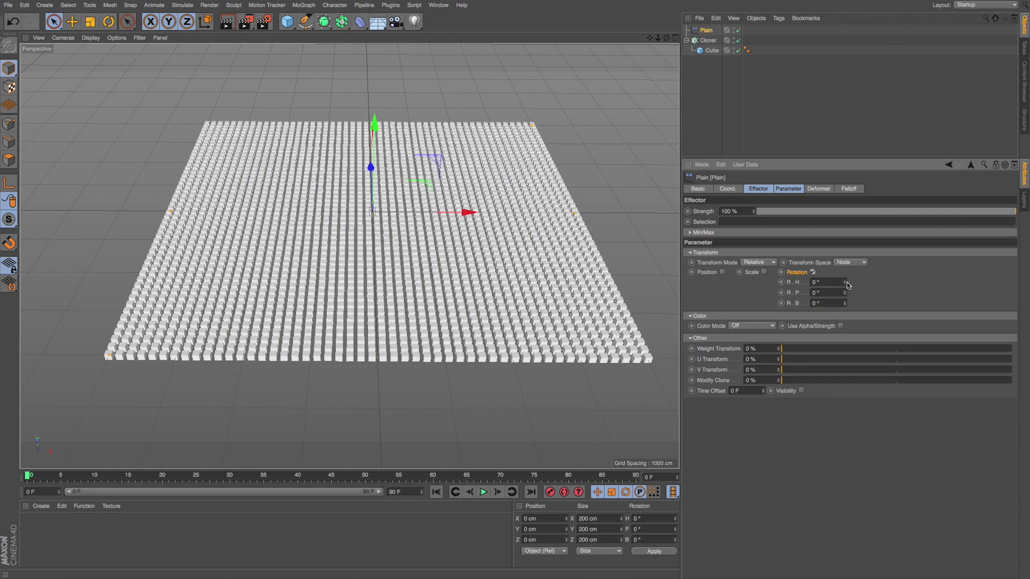
{"action": "mouse_move", "coordinate": [845, 283]}
{"action": "left_mouse_down"}
{"action": "mouse_move", "coordinate": [845, 254]}
{"action": "mouse_move", "coordinate": [845, 285]}
{"action": "left_mouse_up"}
{"action": "left_click_drag", "start_coordinate": [846, 304], "coordinate": [845, 298]}
Paint MoGraph weights along the back and side edges of the Cloner's grid with the MoGraph Weight Paintbrush at 53% strength
{"action": "mouse_move", "coordinate": [660, 40]}
{"action": "left_mouse_down"}
{"action": "mouse_move", "coordinate": [703, 40]}
{"action": "mouse_move", "coordinate": [295, 58]}
{"action": "mouse_move", "coordinate": [307, 59]}
{"action": "left_mouse_up"}
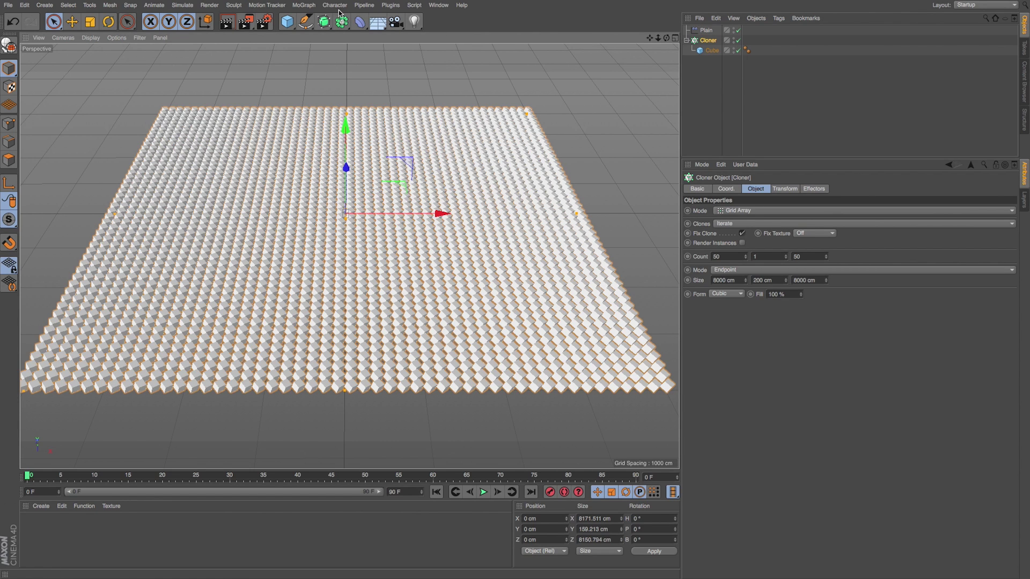
{"action": "left_click", "coordinate": [309, 6]}
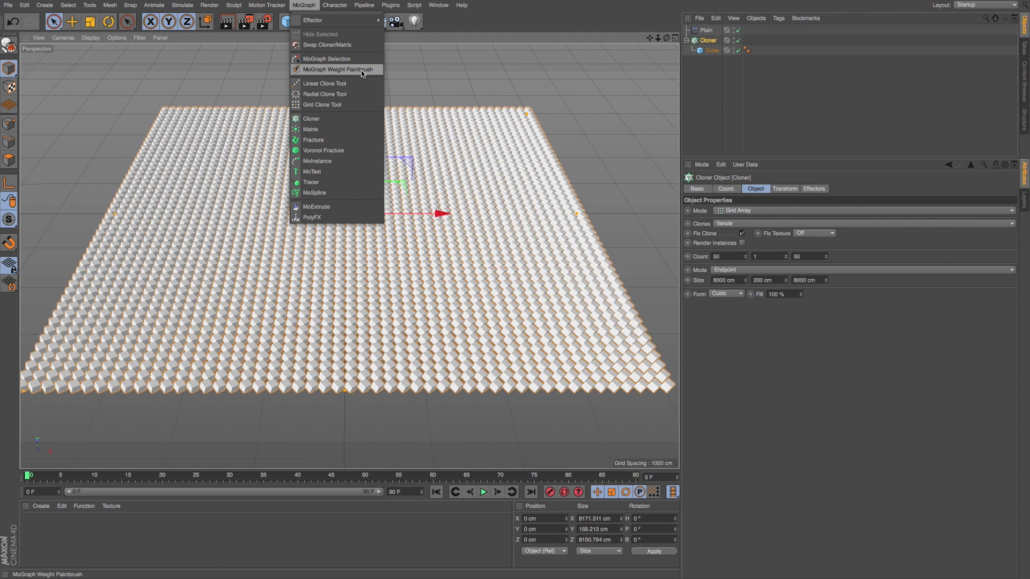
{"action": "left_click", "coordinate": [361, 70]}
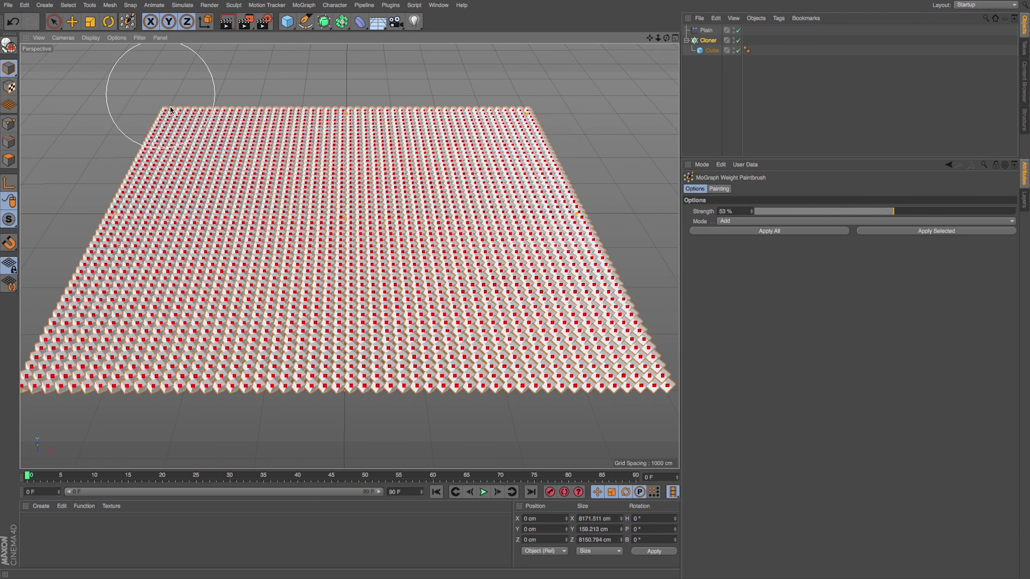
{"action": "mouse_move", "coordinate": [238, 108]}
{"action": "left_mouse_down"}
{"action": "mouse_move", "coordinate": [501, 110]}
{"action": "mouse_move", "coordinate": [617, 225]}
{"action": "mouse_move", "coordinate": [635, 338]}
{"action": "mouse_move", "coordinate": [499, 418]}
{"action": "mouse_move", "coordinate": [150, 345]}
{"action": "mouse_move", "coordinate": [75, 300]}
{"action": "mouse_move", "coordinate": [64, 247]}
{"action": "mouse_move", "coordinate": [113, 161]}
{"action": "mouse_move", "coordinate": [92, 272]}
{"action": "left_mouse_up"}
{"action": "mouse_move", "coordinate": [76, 354]}
{"action": "left_mouse_down"}
{"action": "mouse_move", "coordinate": [136, 121]}
{"action": "mouse_move", "coordinate": [129, 275]}
{"action": "left_mouse_up"}
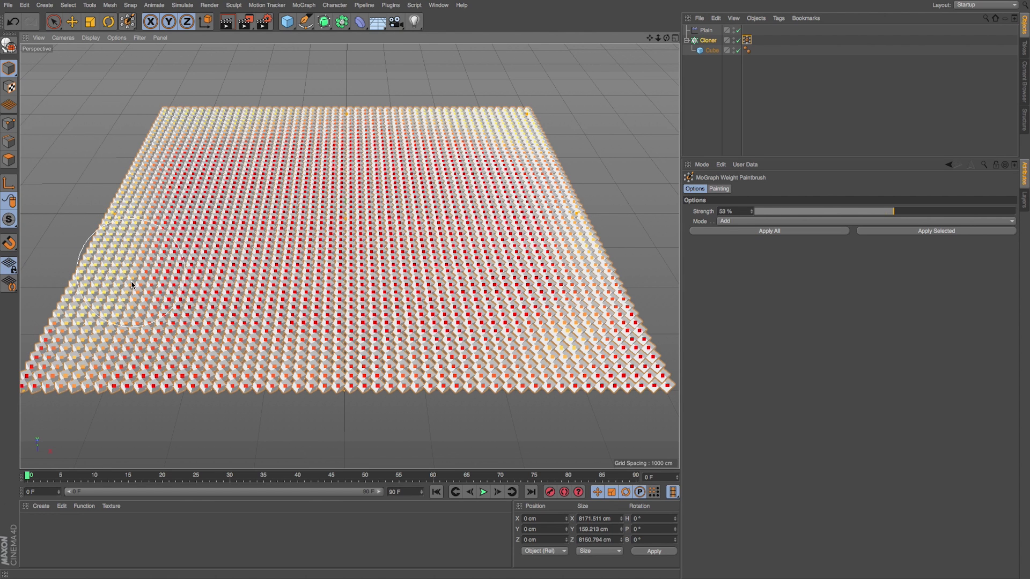
Raise the weight brush strength to 85% and paint further patches in the middle and along the front of the grid
{"action": "left_click_drag", "start_coordinate": [752, 212], "coordinate": [778, 211]}
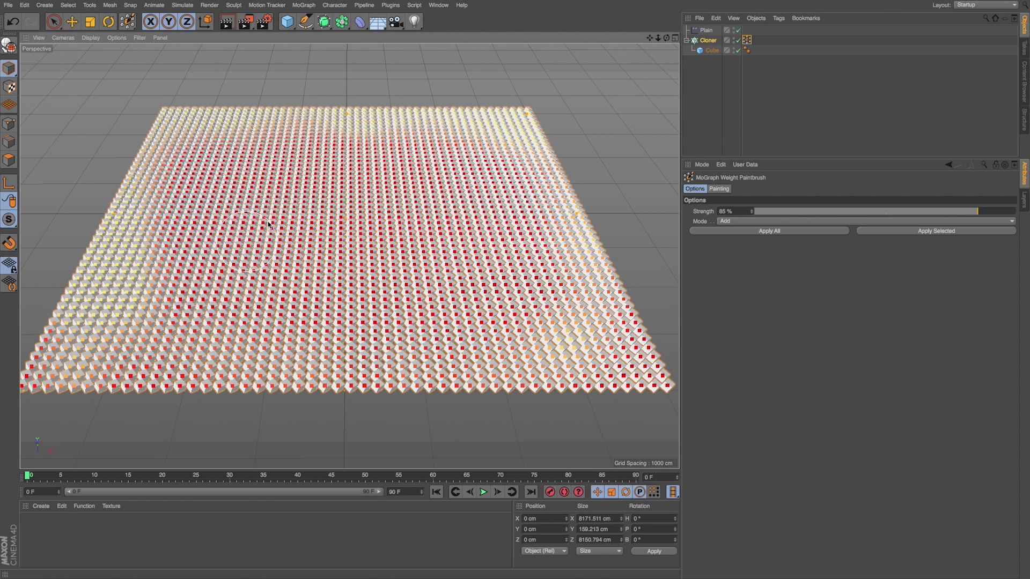
{"action": "mouse_move", "coordinate": [491, 320]}
{"action": "left_mouse_down"}
{"action": "mouse_move", "coordinate": [381, 253]}
{"action": "mouse_move", "coordinate": [435, 236]}
{"action": "mouse_move", "coordinate": [461, 253]}
{"action": "mouse_move", "coordinate": [422, 273]}
{"action": "left_mouse_up"}
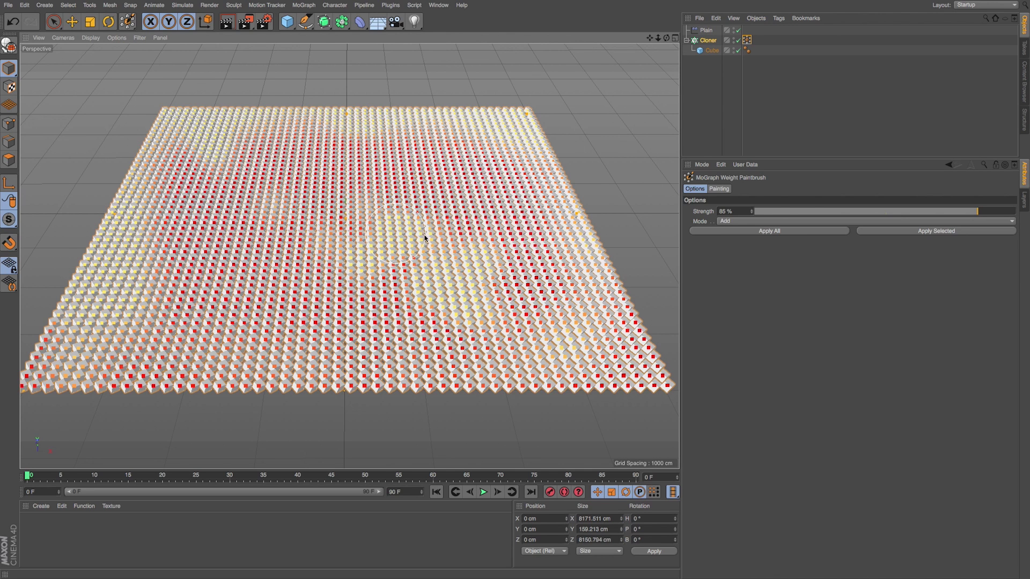
{"action": "mouse_move", "coordinate": [329, 356]}
{"action": "left_mouse_down"}
{"action": "mouse_move", "coordinate": [134, 379]}
{"action": "mouse_move", "coordinate": [129, 343]}
{"action": "mouse_move", "coordinate": [53, 354]}
{"action": "mouse_move", "coordinate": [180, 317]}
{"action": "left_mouse_up"}
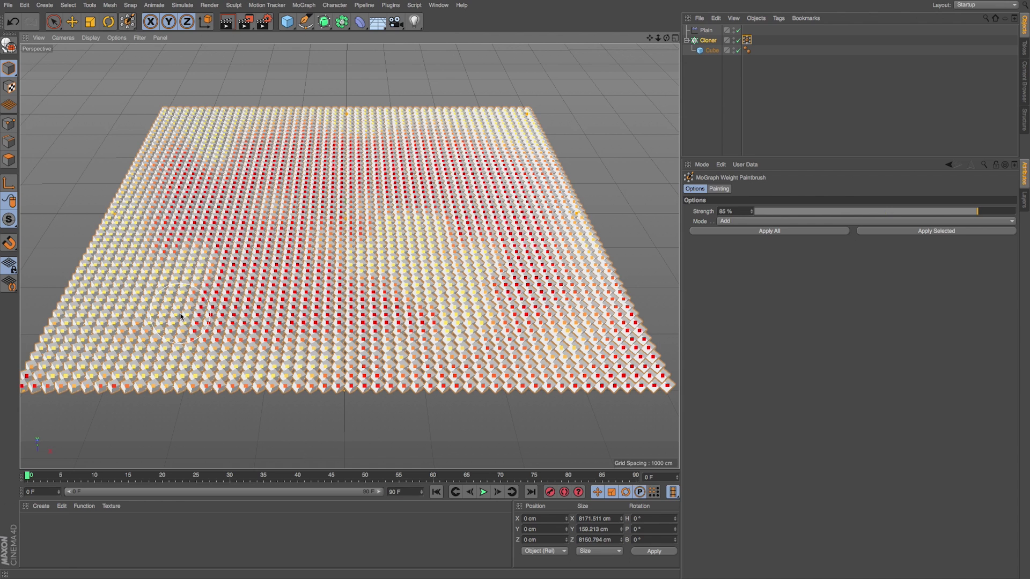
Limit the Plain effector to the painted MoGraph Weightmap and re-enable its position with a Y offset of 87 cm
{"action": "left_click", "coordinate": [747, 40]}
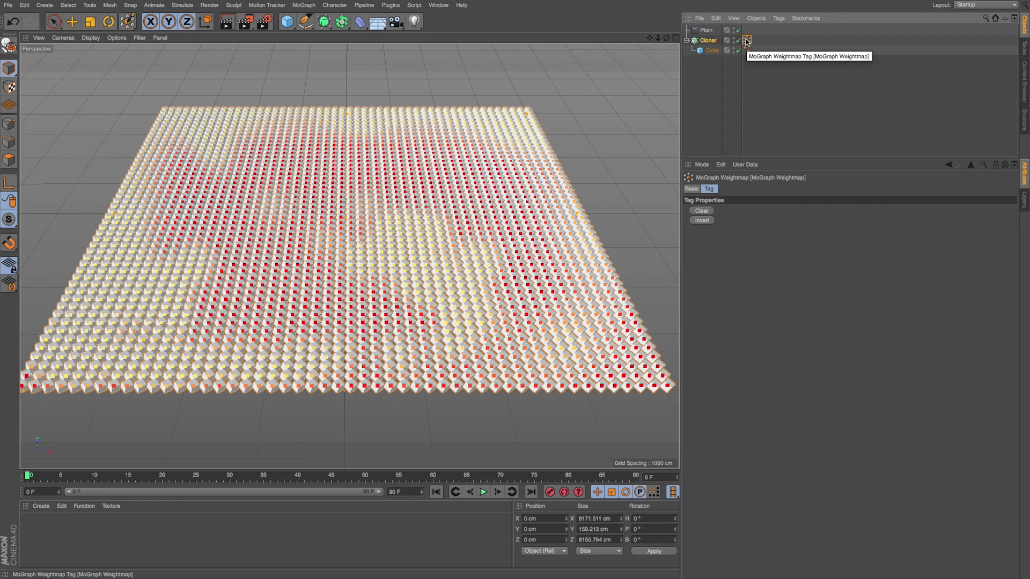
{"action": "left_click", "coordinate": [706, 31]}
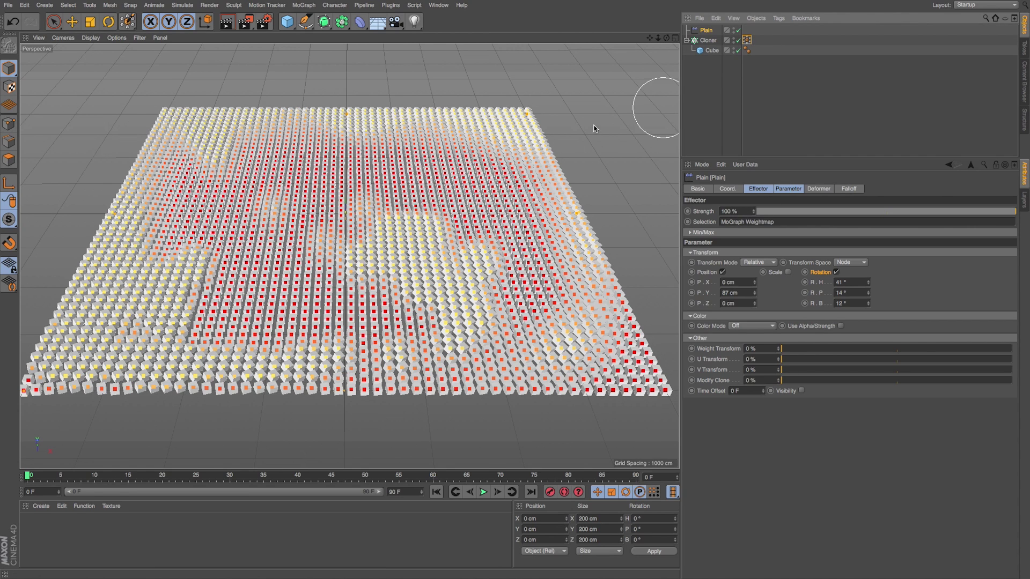
Increase the Plain effector's Y position offset to 1215 cm to lift the weighted clones into hills
{"action": "left_click_drag", "start_coordinate": [421, 173], "coordinate": [425, 157], "text": "alt"}
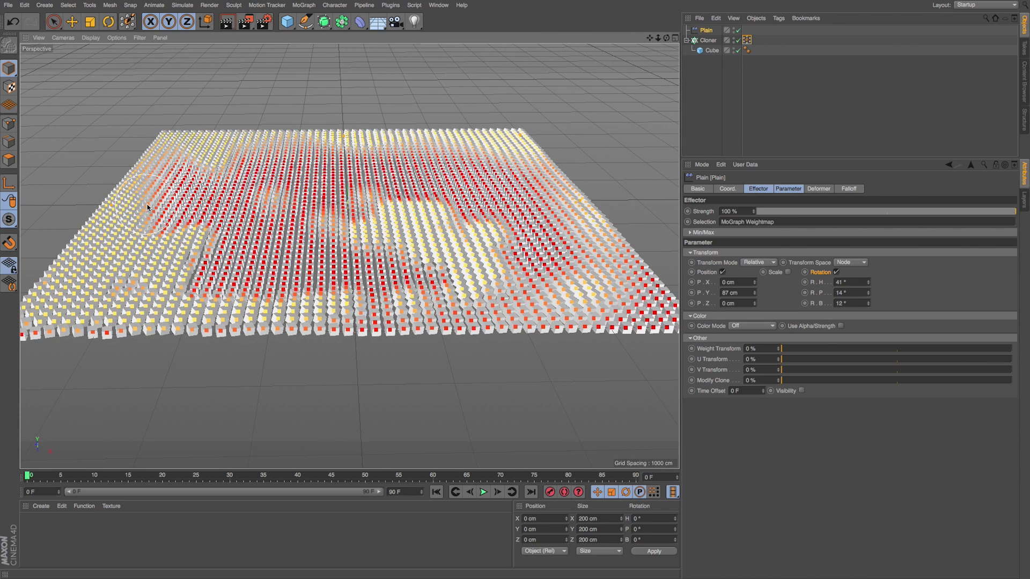
{"action": "left_click", "coordinate": [708, 29]}
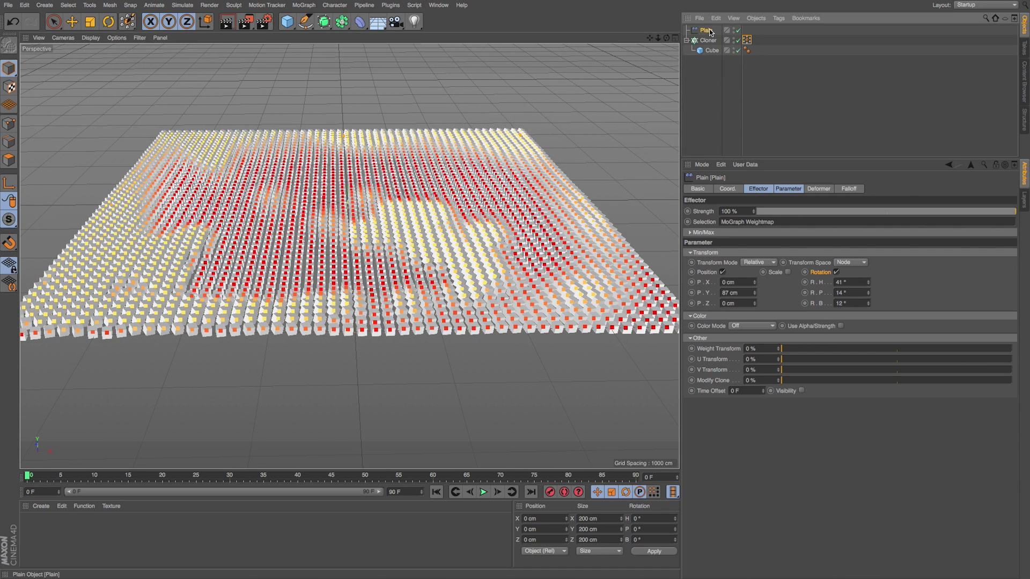
{"action": "left_click_drag", "start_coordinate": [754, 293], "coordinate": [753, 298]}
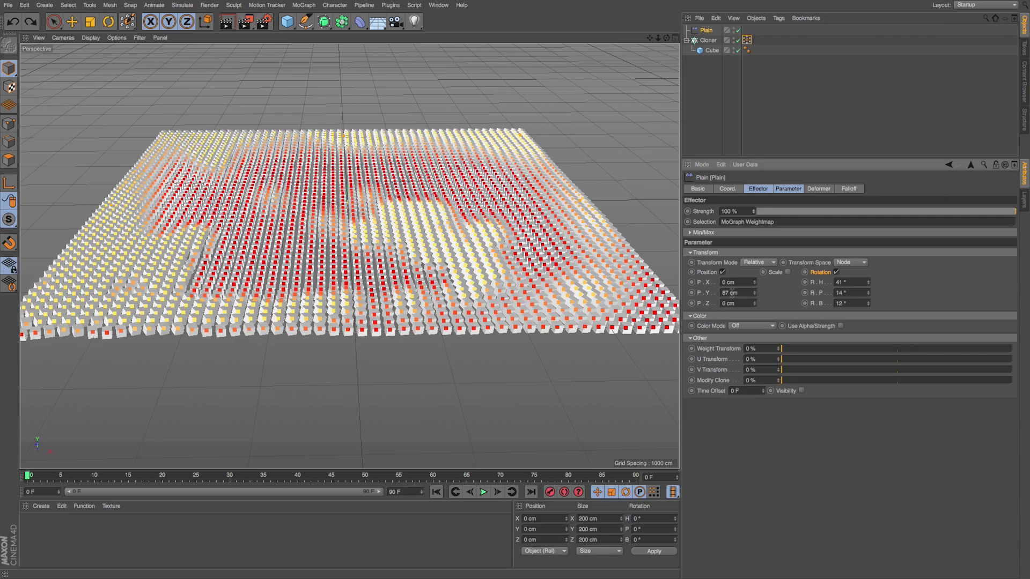
{"action": "left_click_drag", "start_coordinate": [755, 293], "coordinate": [754, 257]}
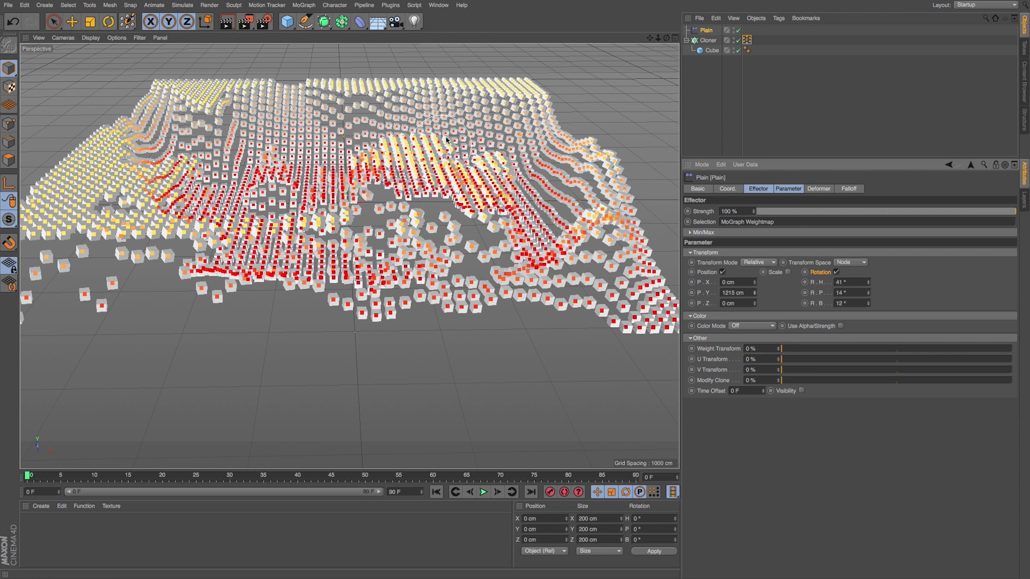
{"action": "mouse_move", "coordinate": [188, 176]}
{"action": "left_mouse_down", "text": "alt"}
{"action": "mouse_move", "coordinate": [180, 191]}
{"action": "mouse_move", "coordinate": [198, 170]}
{"action": "mouse_move", "coordinate": [190, 165]}
{"action": "left_mouse_up", "text": "alt"}
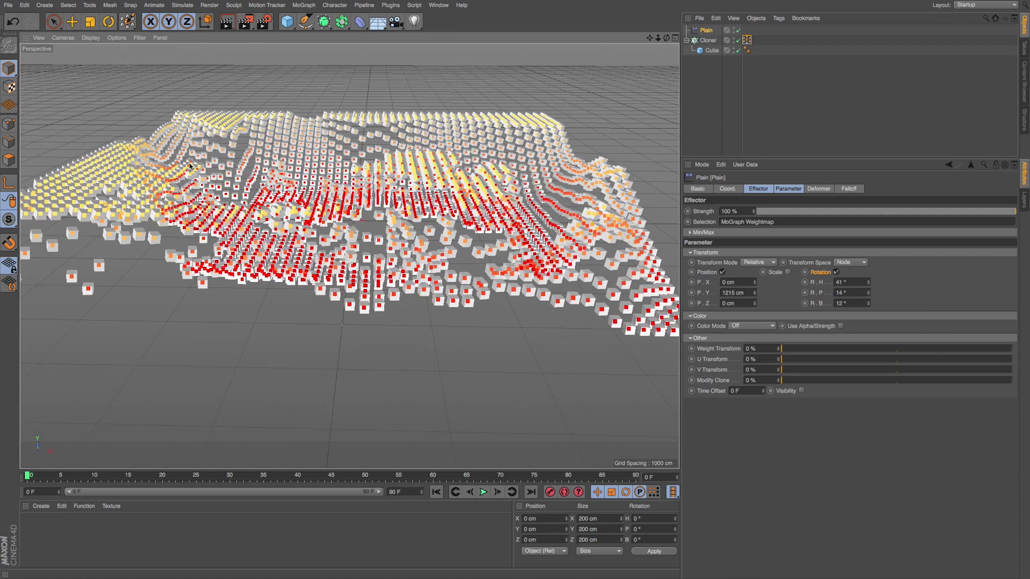
{"action": "mouse_move", "coordinate": [658, 38]}
{"action": "left_mouse_down"}
{"action": "mouse_move", "coordinate": [549, 110]}
{"action": "mouse_move", "coordinate": [452, 213]}
{"action": "mouse_move", "coordinate": [468, 195]}
{"action": "left_mouse_up"}
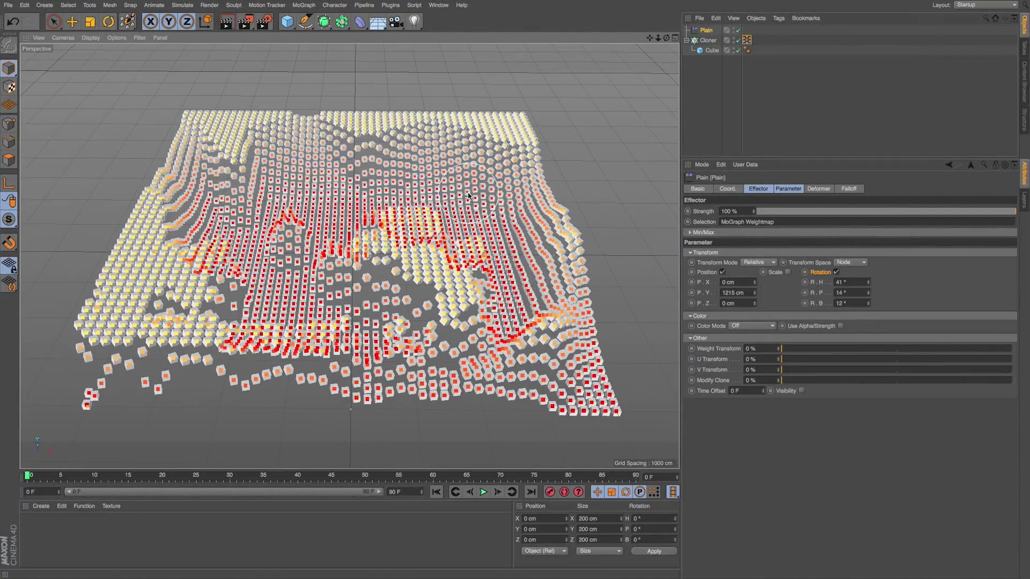
Add a Step effector to the Cloner and clear the MoGraph Weightmap from its selection
{"action": "left_click", "coordinate": [706, 40]}
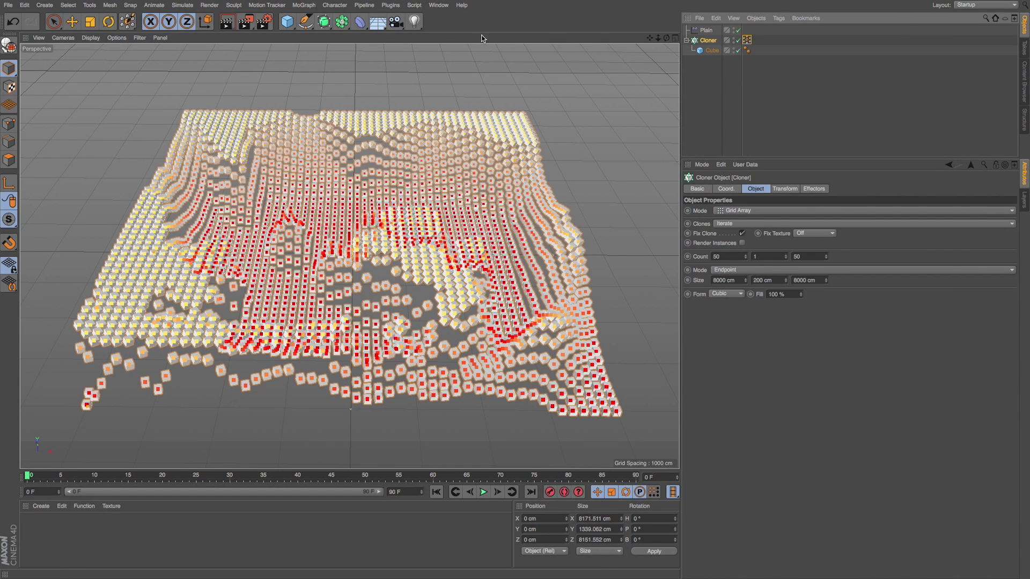
{"action": "left_click", "coordinate": [315, 6]}
{"action": "mouse_move", "coordinate": [312, 25]}
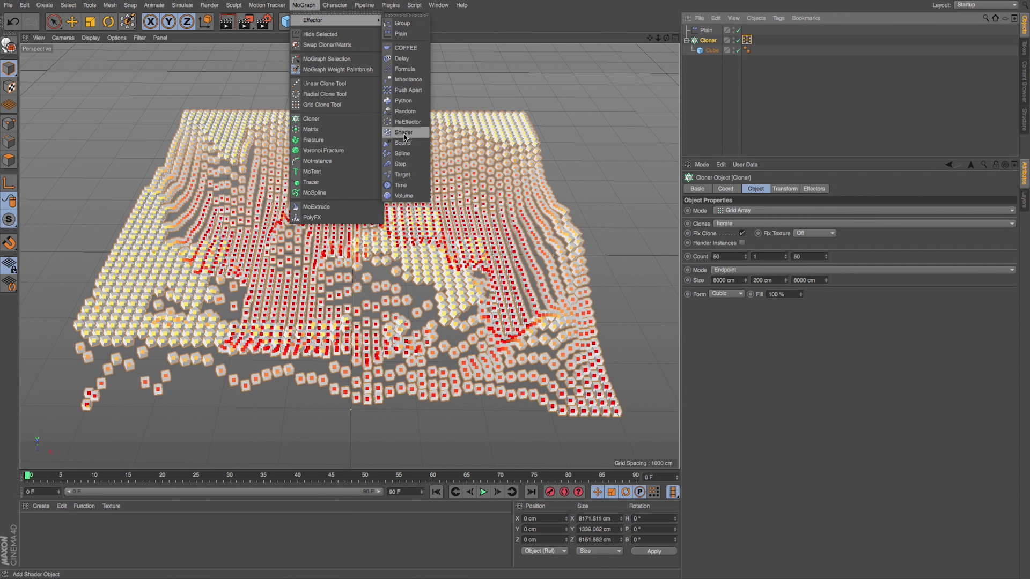
{"action": "left_click", "coordinate": [401, 164]}
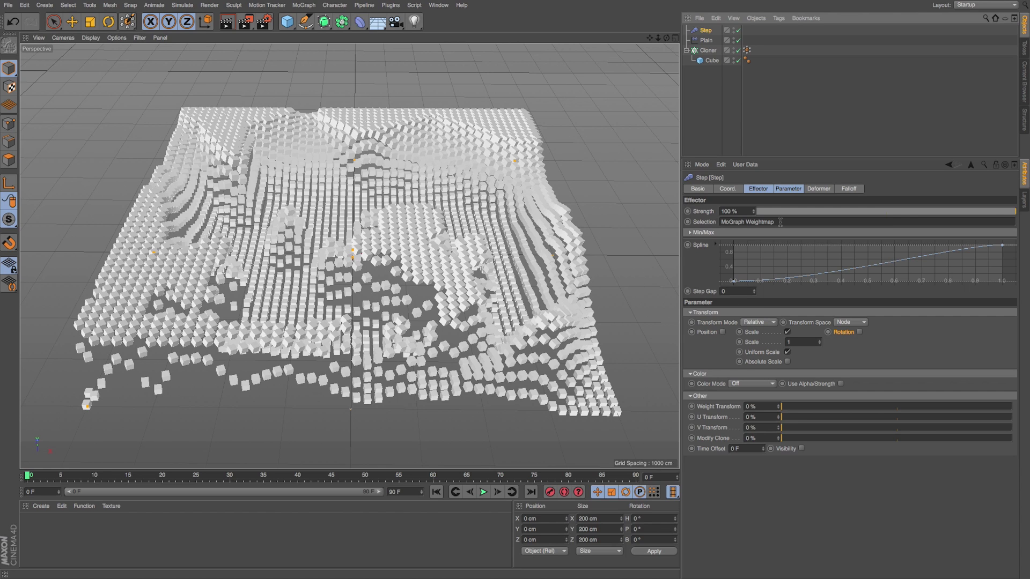
{"action": "left_click_drag", "start_coordinate": [780, 222], "coordinate": [728, 219]}
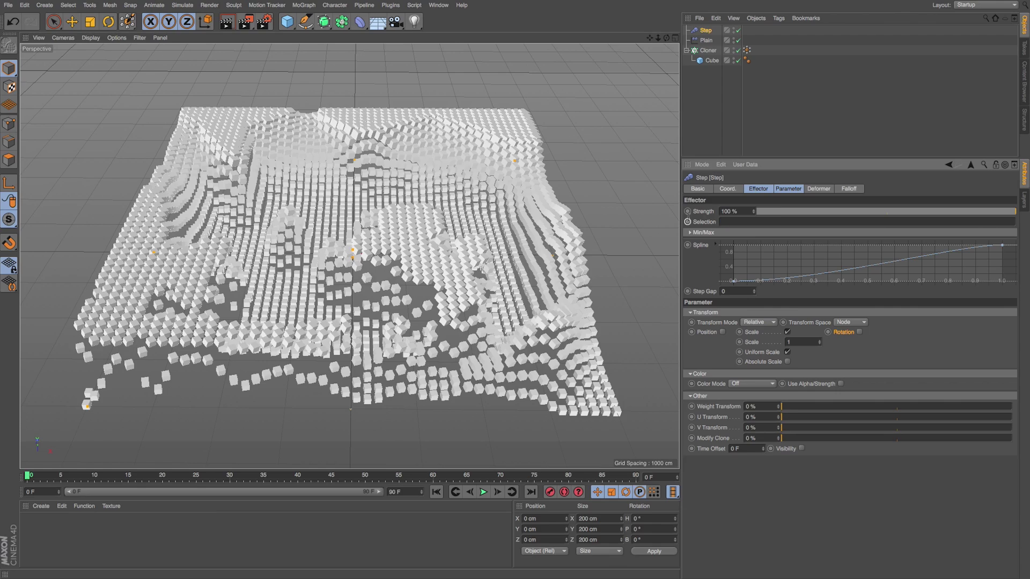
Try assigning the existing MoGraph Weightmap to the Step effector's selection, and undo that assignment
{"action": "left_click_drag", "start_coordinate": [568, 88], "coordinate": [637, 102], "text": "alt"}
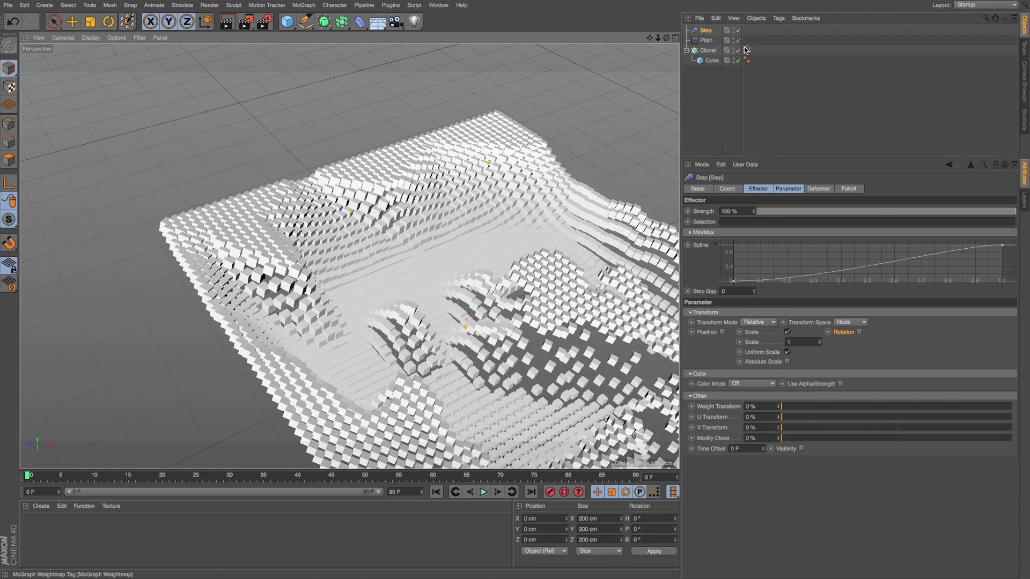
{"action": "left_click_drag", "start_coordinate": [746, 50], "coordinate": [750, 187]}
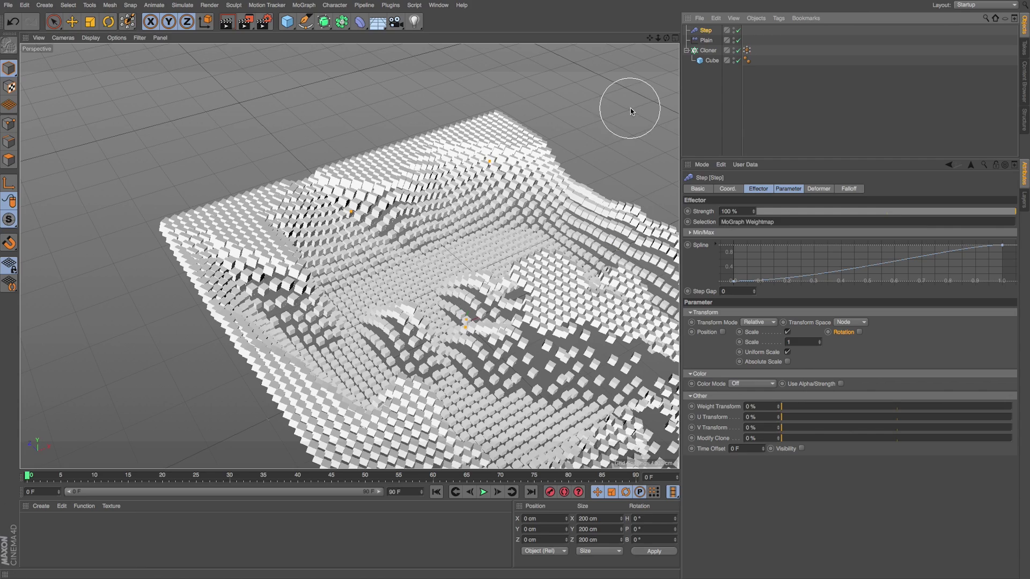
{"action": "key", "text": "ctrl+z"}
Paint a second MoGraph weightmap on the Cloner at 85% strength, covering the middle ridge and the front-left area of the grid
{"action": "left_click", "coordinate": [709, 51]}
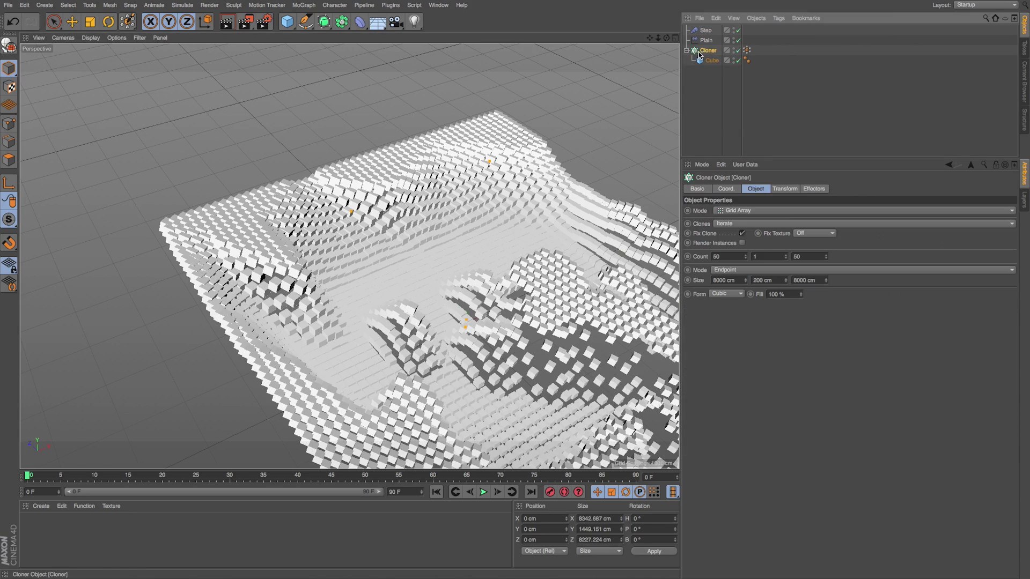
{"action": "left_click_drag", "start_coordinate": [650, 38], "coordinate": [531, 10]}
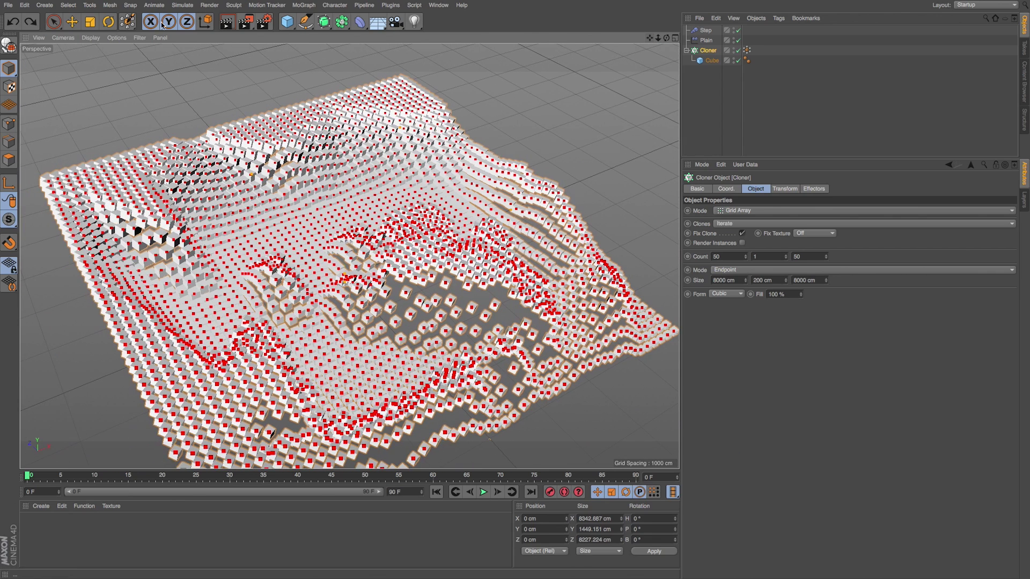
{"action": "left_click", "coordinate": [127, 22]}
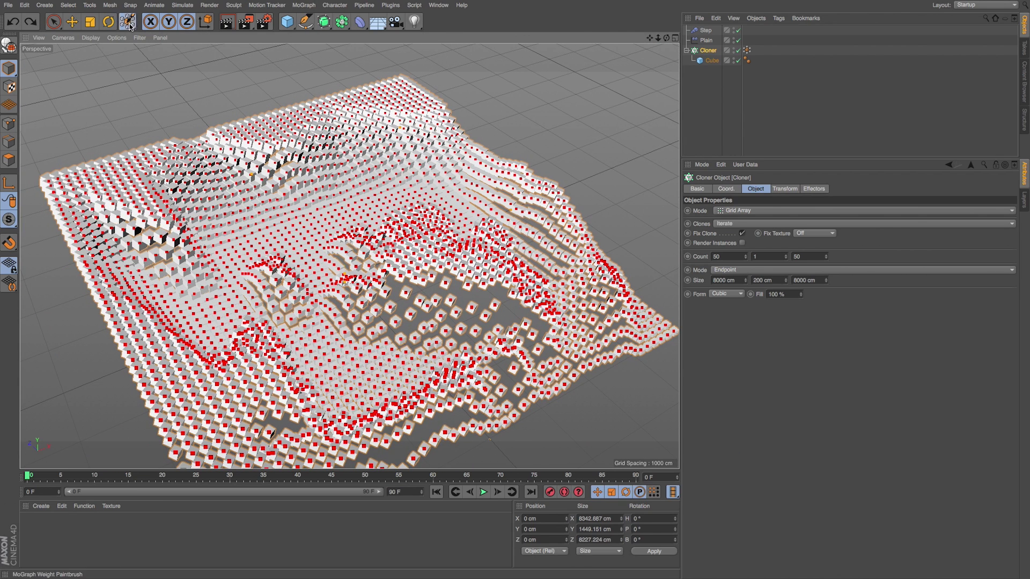
{"action": "left_click", "coordinate": [304, 6]}
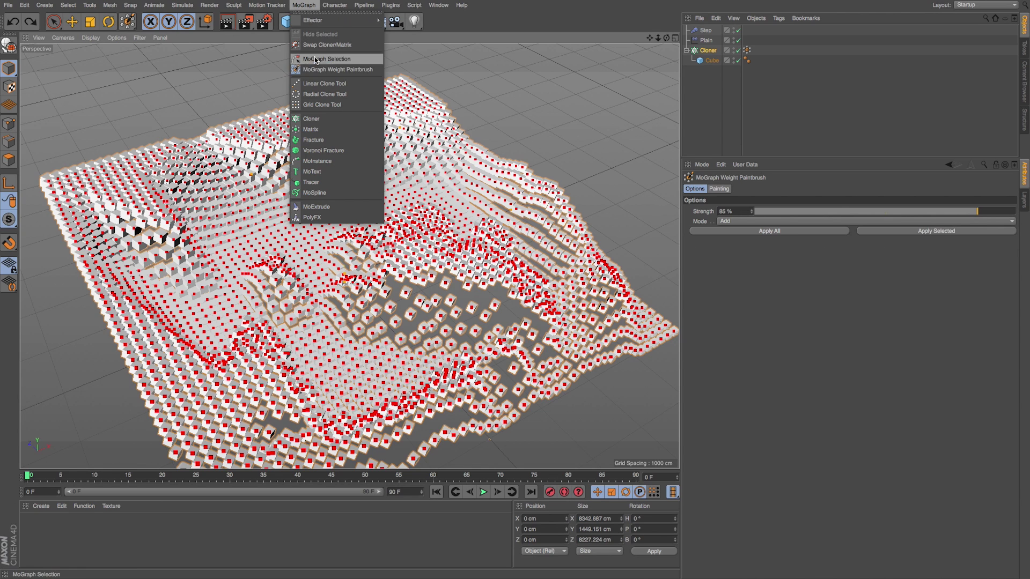
{"action": "left_click", "coordinate": [381, 72]}
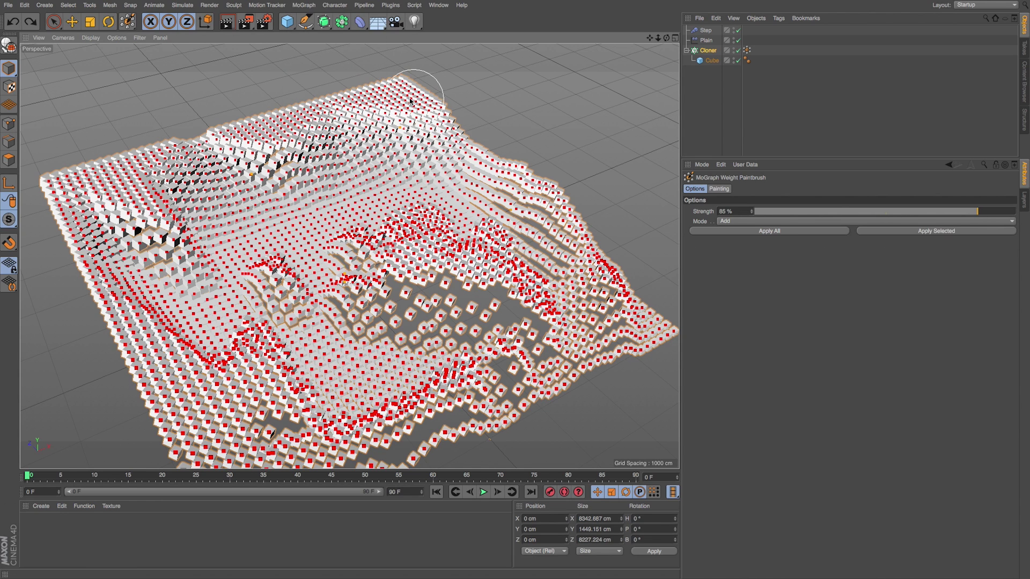
{"action": "left_click_drag", "start_coordinate": [400, 225], "coordinate": [465, 181]}
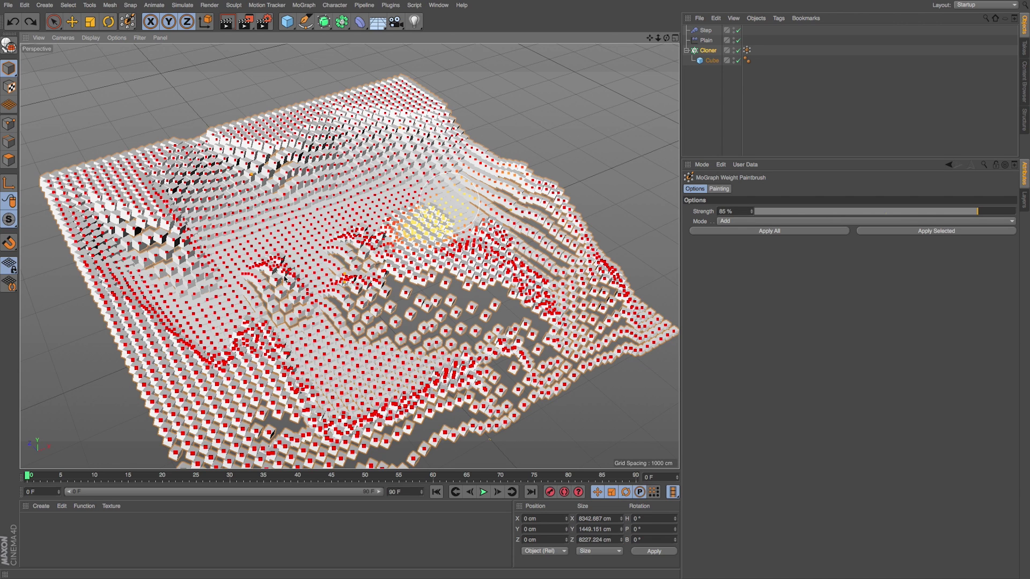
{"action": "mouse_move", "coordinate": [284, 279]}
{"action": "left_mouse_down"}
{"action": "mouse_move", "coordinate": [214, 287]}
{"action": "mouse_move", "coordinate": [182, 335]}
{"action": "mouse_move", "coordinate": [249, 354]}
{"action": "mouse_move", "coordinate": [392, 297]}
{"action": "mouse_move", "coordinate": [439, 263]}
{"action": "mouse_move", "coordinate": [671, 225]}
{"action": "left_mouse_up"}
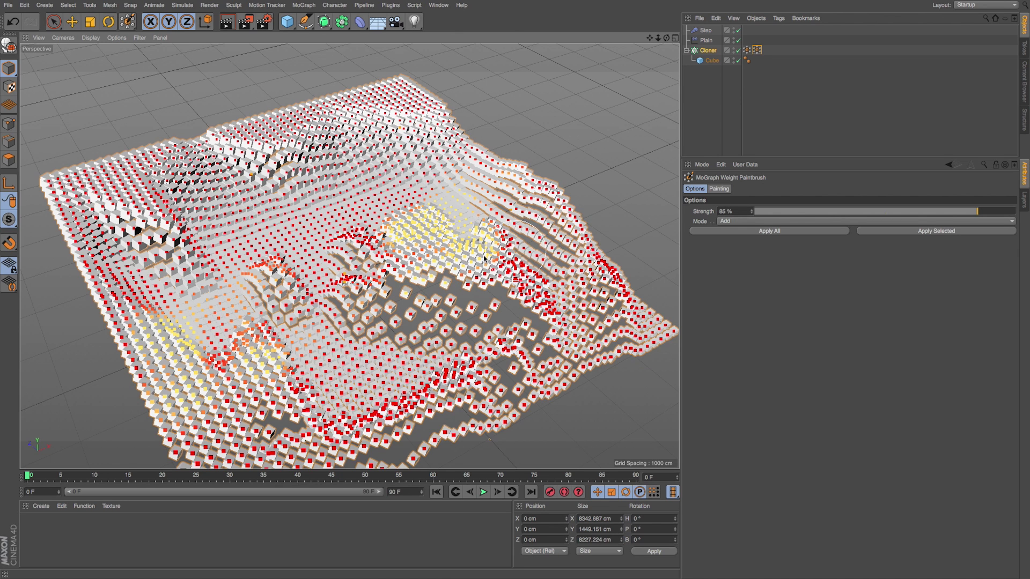
{"action": "middle_click_drag", "start_coordinate": [484, 257], "coordinate": [517, 255]}
{"action": "left_click_drag", "start_coordinate": [571, 235], "coordinate": [145, 408]}
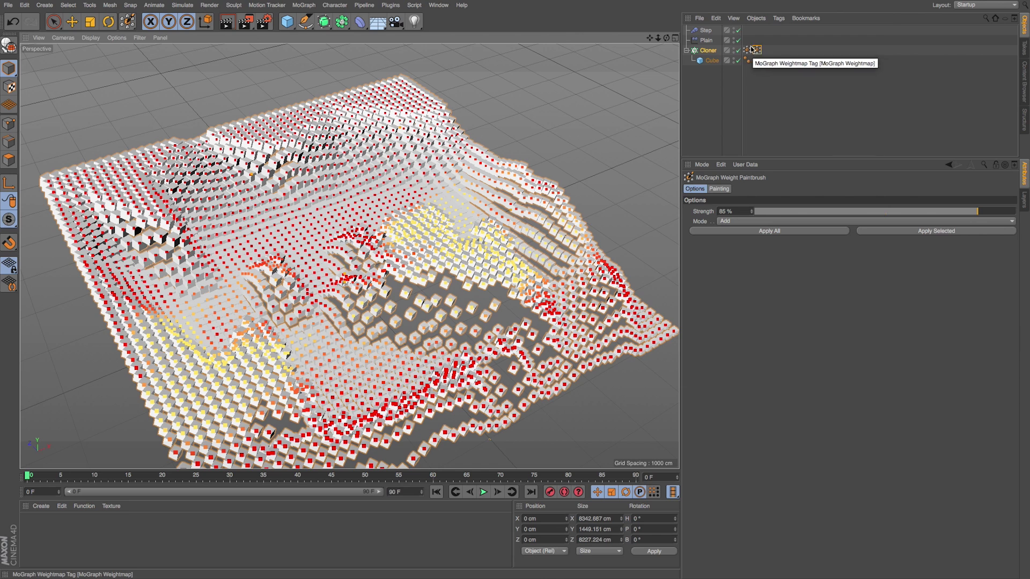
Assign the second painted MoGraph Weightmap to the Step effector's selection
{"action": "left_click", "coordinate": [702, 31]}
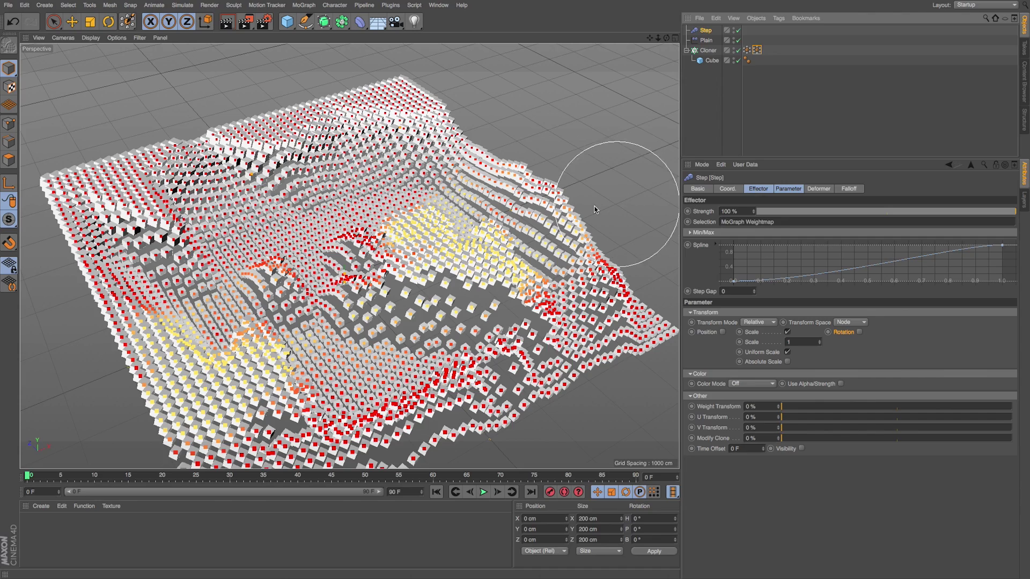
{"action": "mouse_move", "coordinate": [593, 207]}
{"action": "left_mouse_down", "text": "alt"}
{"action": "mouse_move", "coordinate": [540, 217]}
{"action": "mouse_move", "coordinate": [521, 190]}
{"action": "mouse_move", "coordinate": [526, 166]}
{"action": "mouse_move", "coordinate": [598, 214]}
{"action": "left_mouse_up", "text": "alt"}
Set the Plain effector's strength to 95% and inspect the resulting cube hills from another angle
{"action": "left_click", "coordinate": [706, 41]}
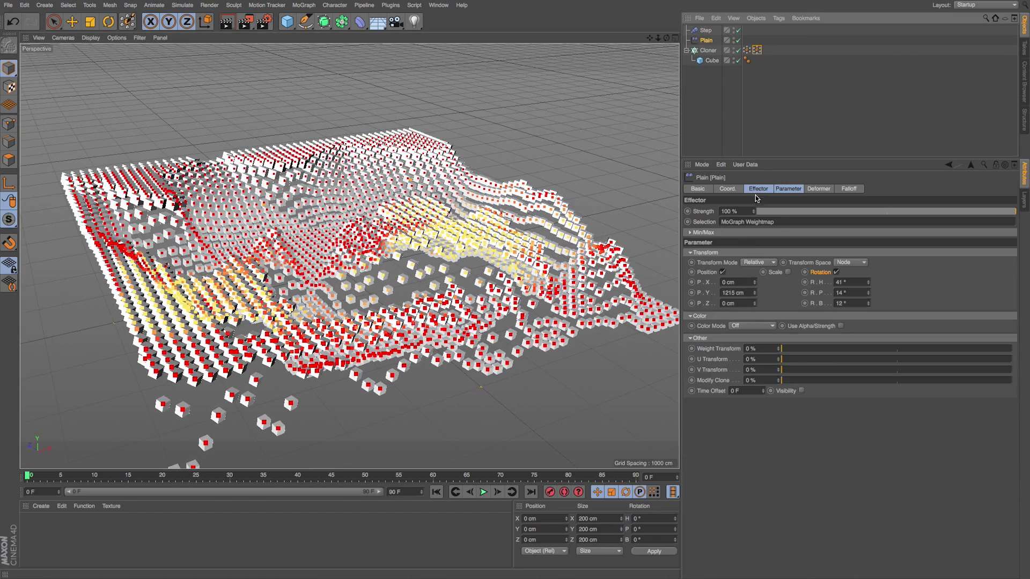
{"action": "mouse_move", "coordinate": [752, 208]}
{"action": "left_mouse_down"}
{"action": "mouse_move", "coordinate": [1014, 211]}
{"action": "mouse_move", "coordinate": [756, 211]}
{"action": "mouse_move", "coordinate": [1004, 211]}
{"action": "left_mouse_up"}
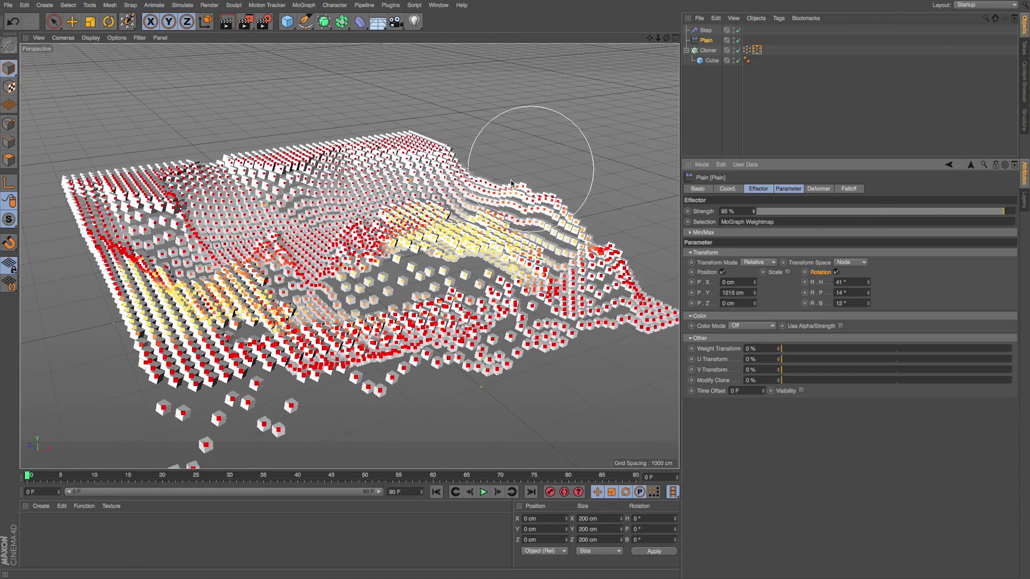
{"action": "mouse_move", "coordinate": [534, 167]}
{"action": "left_mouse_down", "text": "alt"}
{"action": "mouse_move", "coordinate": [470, 200]}
{"action": "mouse_move", "coordinate": [392, 200]}
{"action": "left_mouse_up", "text": "alt"}
{"action": "middle_click_drag", "start_coordinate": [392, 200], "coordinate": [435, 226], "text": "alt"}
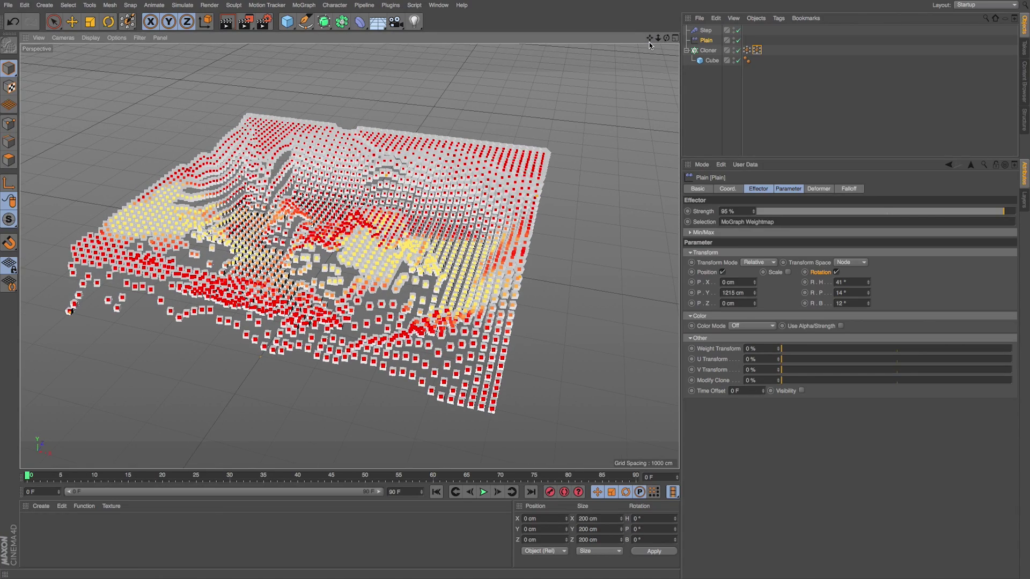
{"action": "left_click", "coordinate": [304, 5]}
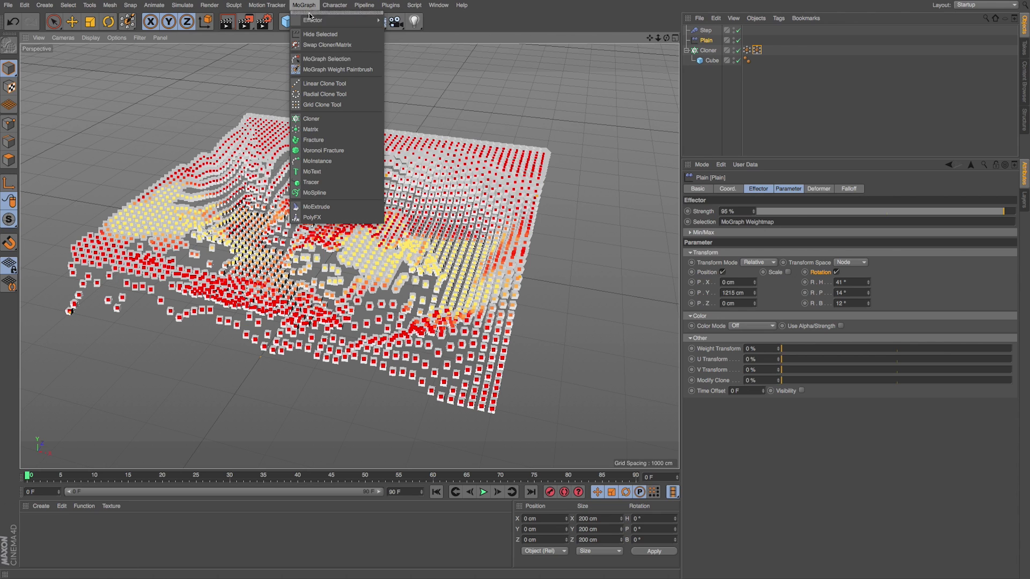
{"action": "left_click", "coordinate": [364, 70]}
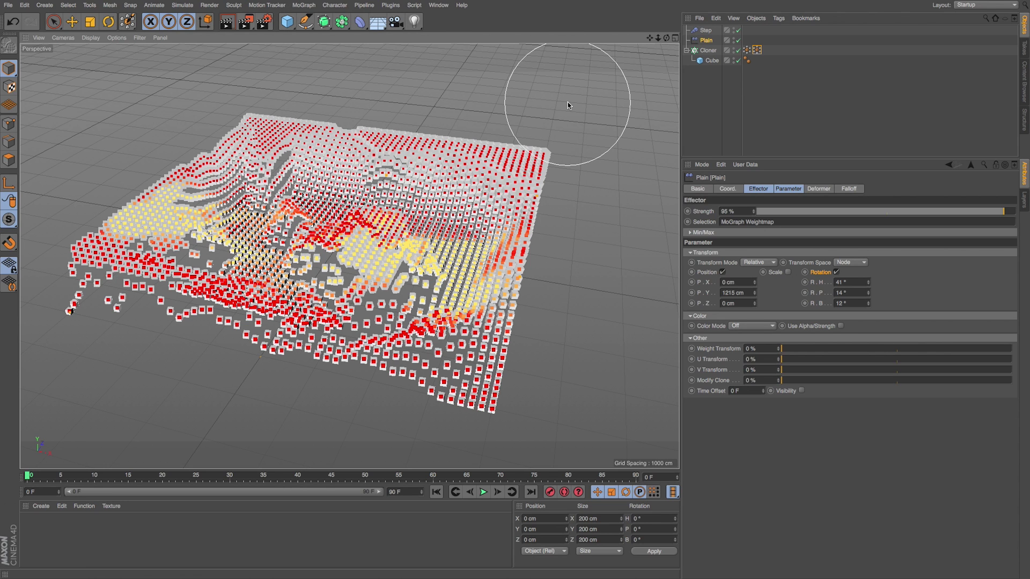
{"action": "left_click_drag", "start_coordinate": [658, 37], "coordinate": [682, 38]}
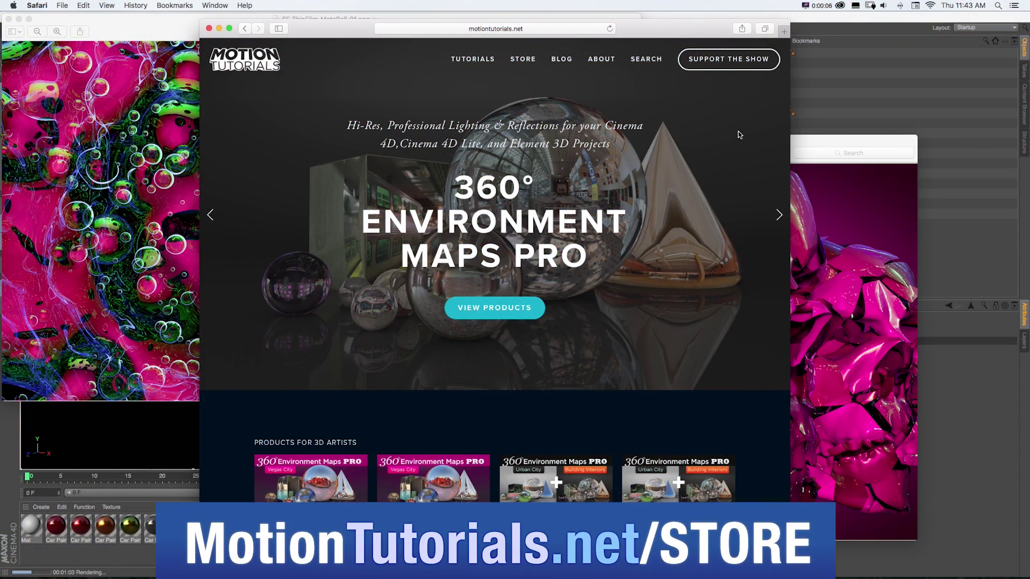
In Safari, browse the Motion Tutorials store products and open the 360° Environment Maps Pro for Cinema 4D: ULTRA Bundle page
{"action": "left_click", "coordinate": [476, 308]}
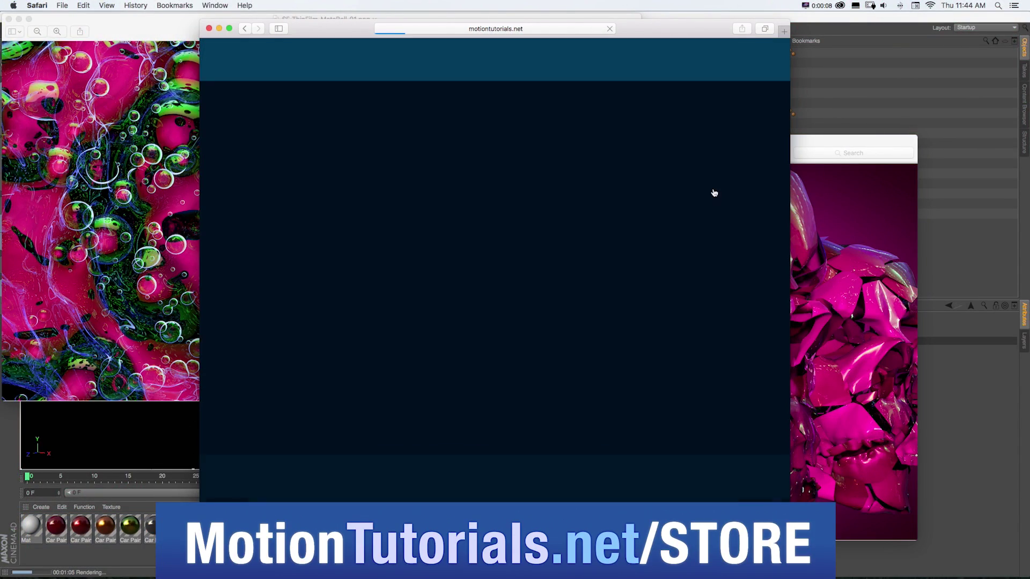
{"action": "scroll", "coordinate": [761, 177], "scroll_direction": "down", "scroll_amount": 2}
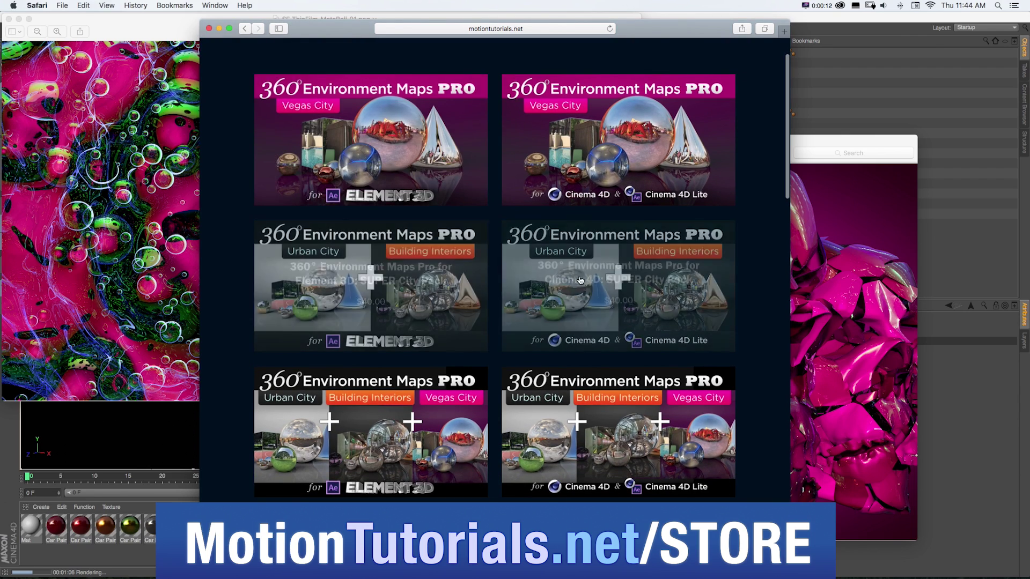
{"action": "scroll", "coordinate": [738, 326], "scroll_direction": "down", "scroll_amount": 15}
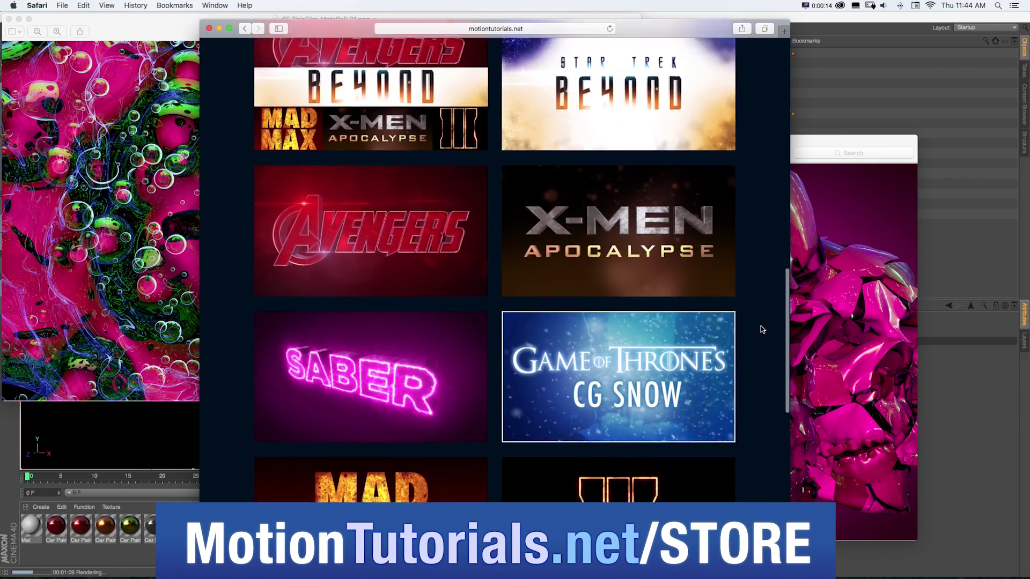
{"action": "scroll", "coordinate": [762, 328], "scroll_direction": "down", "scroll_amount": 5}
{"action": "scroll", "coordinate": [761, 327], "scroll_direction": "up", "scroll_amount": 15}
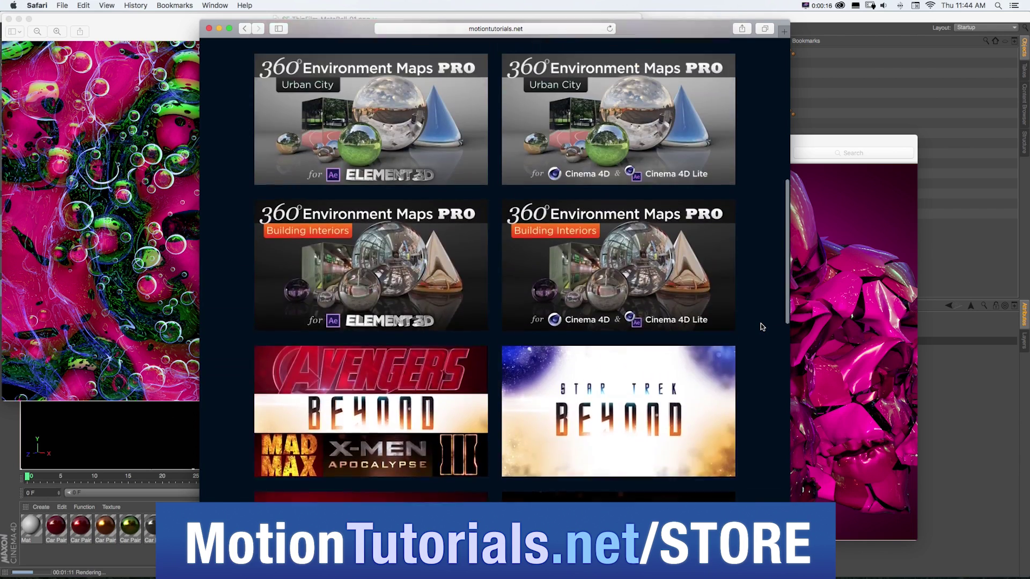
{"action": "scroll", "coordinate": [761, 327], "scroll_direction": "up", "scroll_amount": 3}
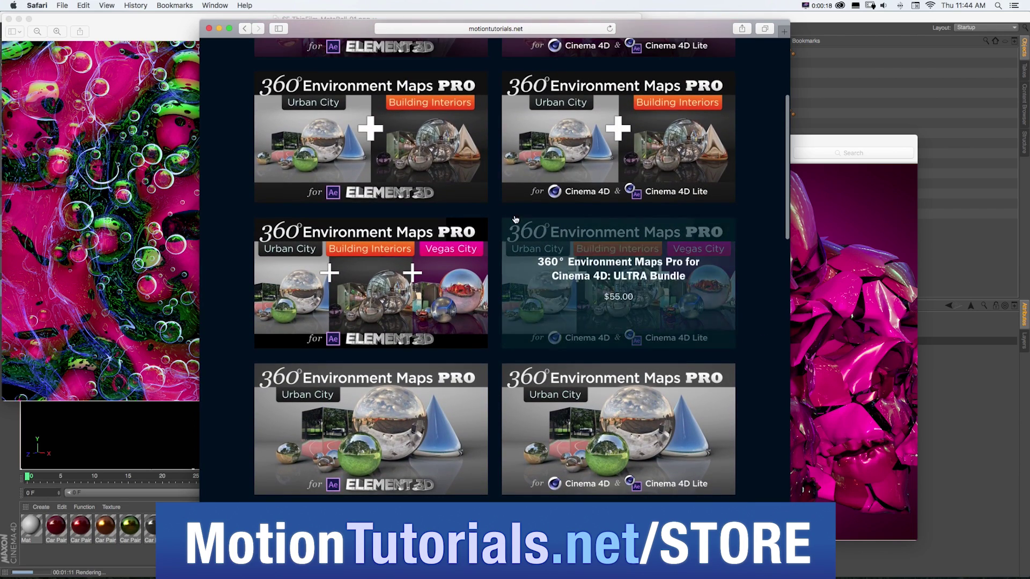
{"action": "left_click", "coordinate": [618, 279]}
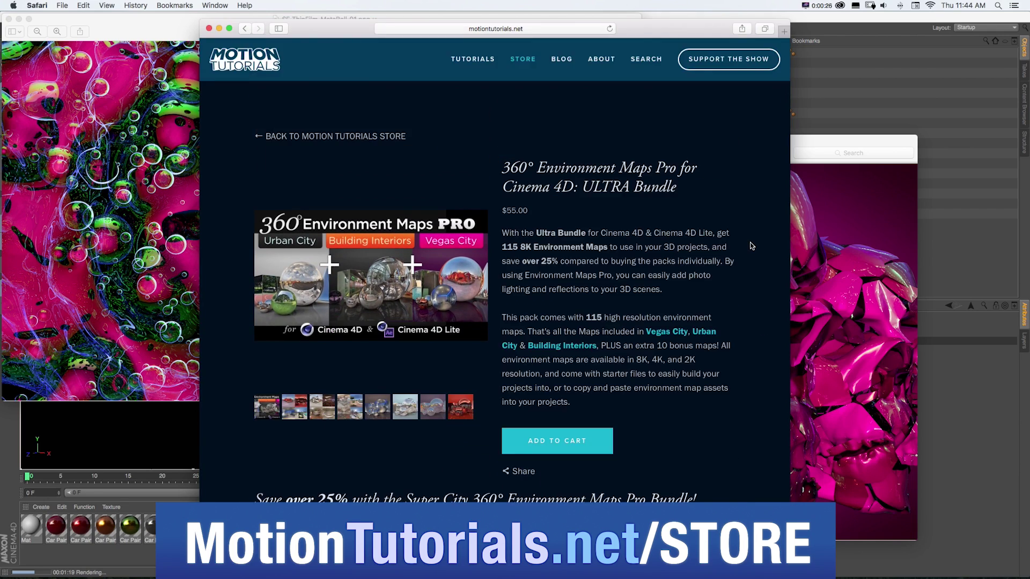
Look through the environment map previews in the ULTRA Bundle page's panorama gallery
{"action": "scroll", "coordinate": [751, 246], "scroll_direction": "down", "scroll_amount": 4}
{"action": "scroll", "coordinate": [751, 246], "scroll_direction": "down", "scroll_amount": 6}
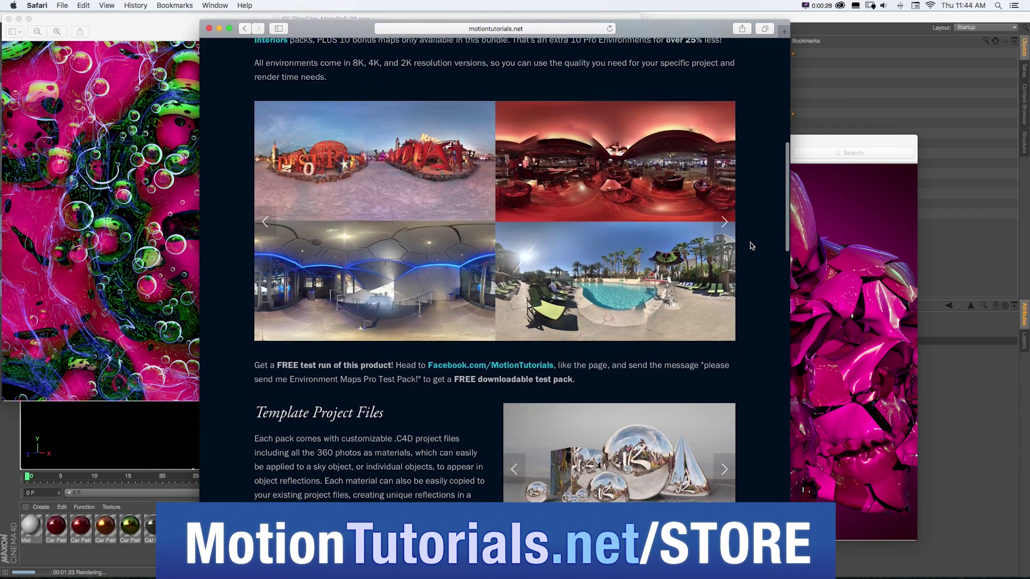
{"action": "left_click", "coordinate": [724, 220]}
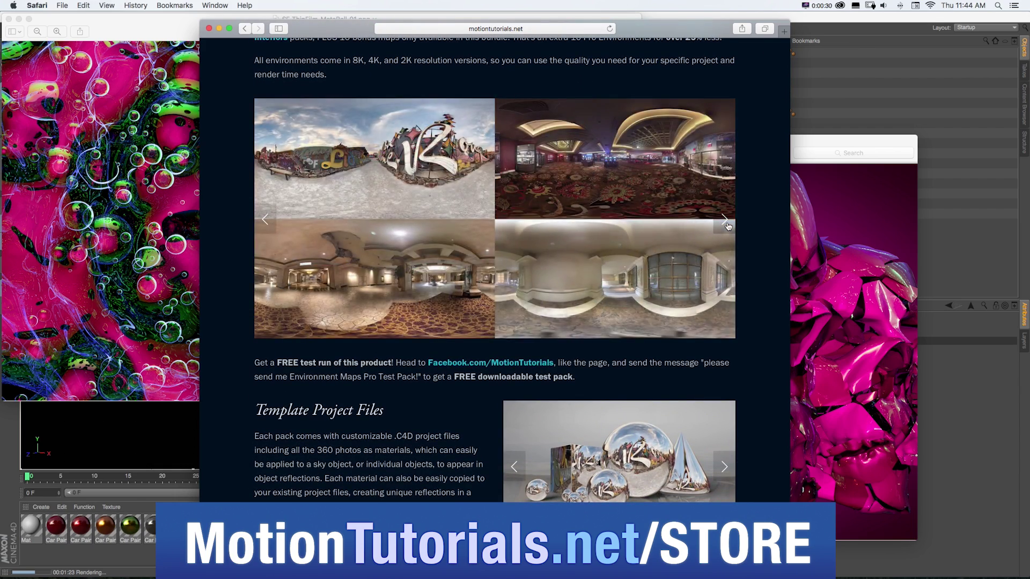
{"action": "left_click", "coordinate": [725, 220]}
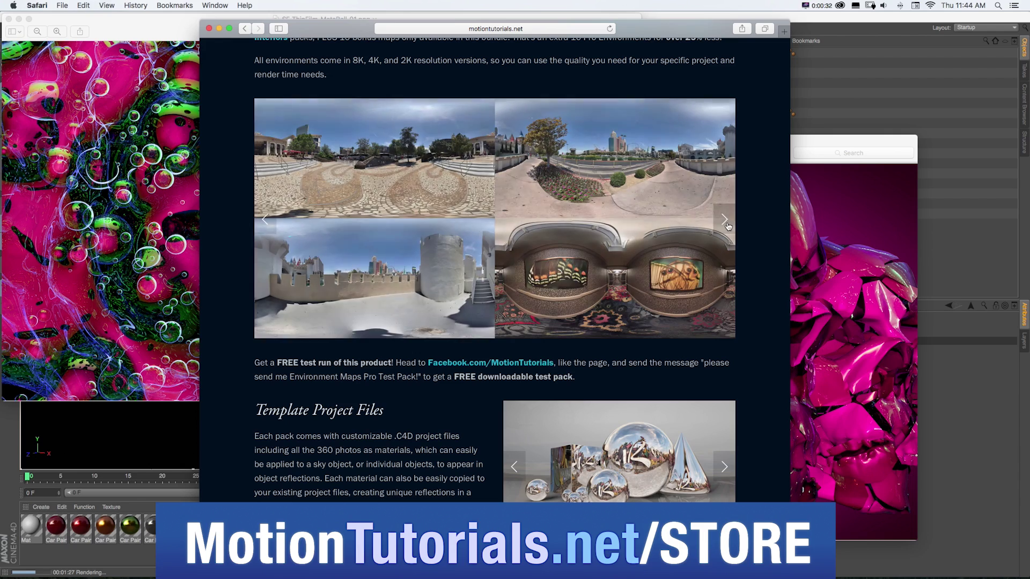
{"action": "left_click", "coordinate": [725, 220]}
{"action": "left_click", "coordinate": [725, 220]}
{"action": "left_click", "coordinate": [724, 220]}
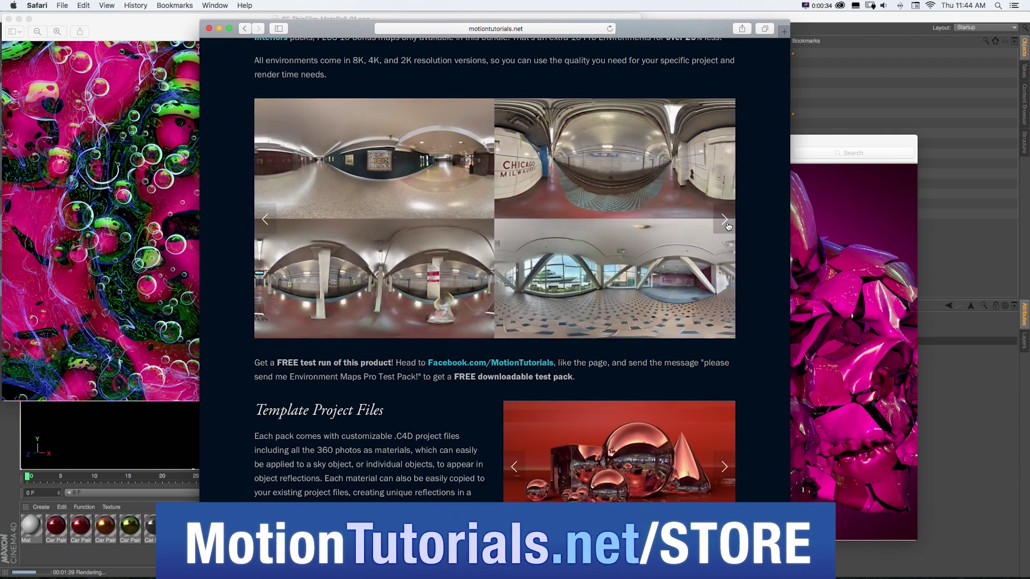
{"action": "left_click", "coordinate": [724, 220]}
Examine the Template Project Files preview images and the tutorial video section further down the bundle page
{"action": "scroll", "coordinate": [728, 226], "scroll_direction": "down", "scroll_amount": 2}
{"action": "scroll", "coordinate": [728, 225], "scroll_direction": "down", "scroll_amount": 5}
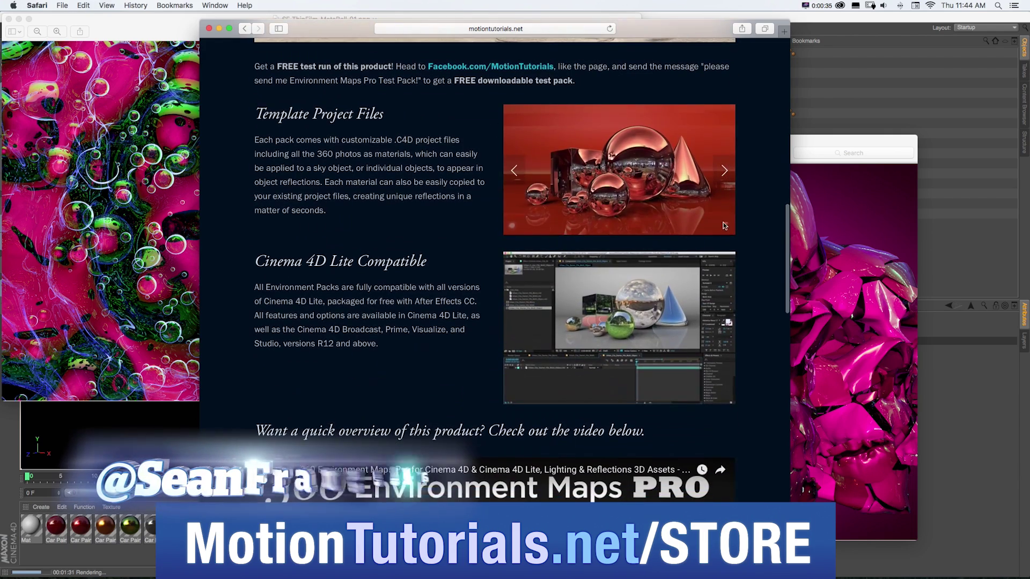
{"action": "left_click", "coordinate": [724, 177]}
{"action": "left_click", "coordinate": [725, 172]}
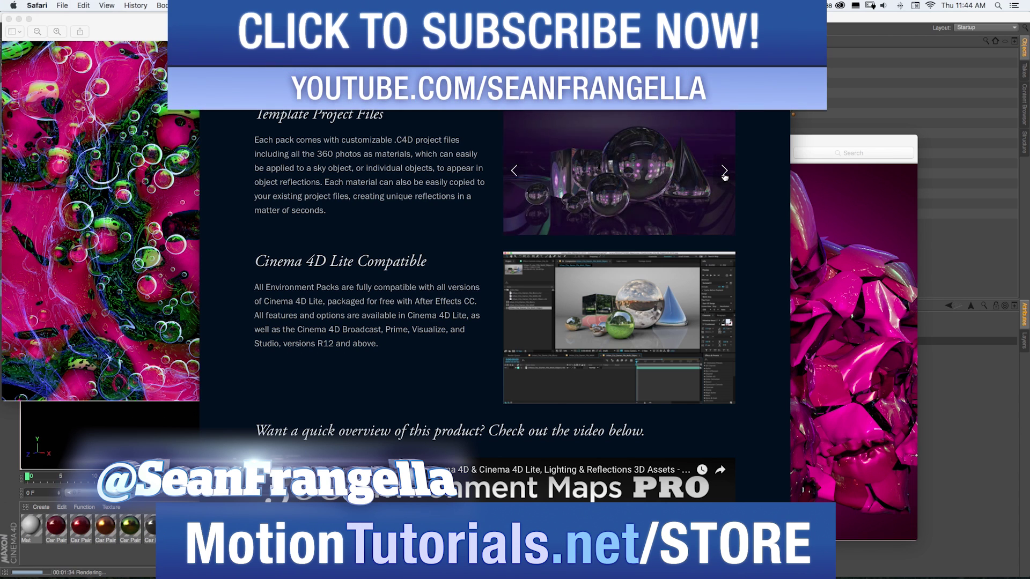
{"action": "left_click", "coordinate": [724, 172]}
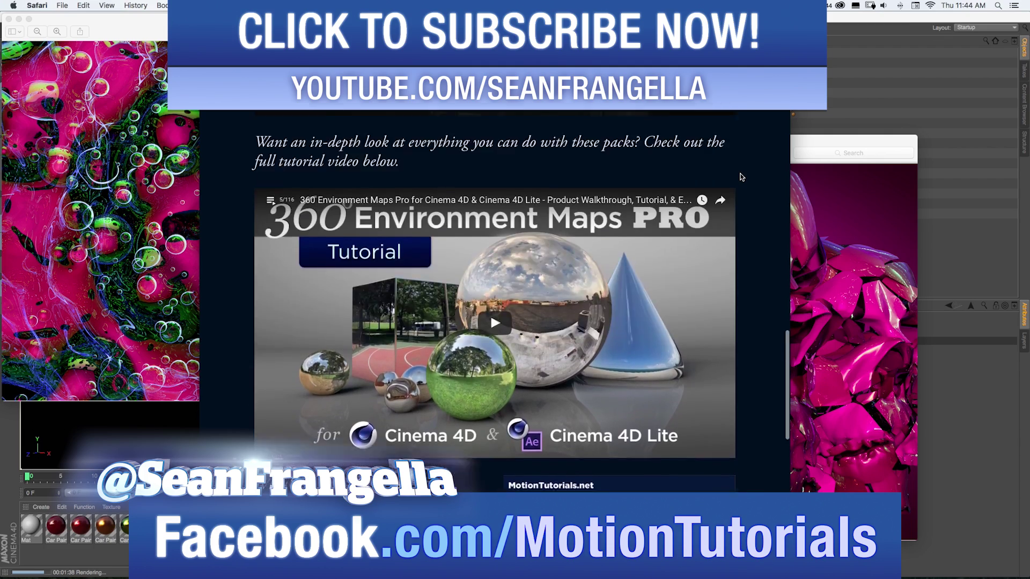
{"action": "scroll", "coordinate": [740, 177], "scroll_direction": "up", "scroll_amount": 15}
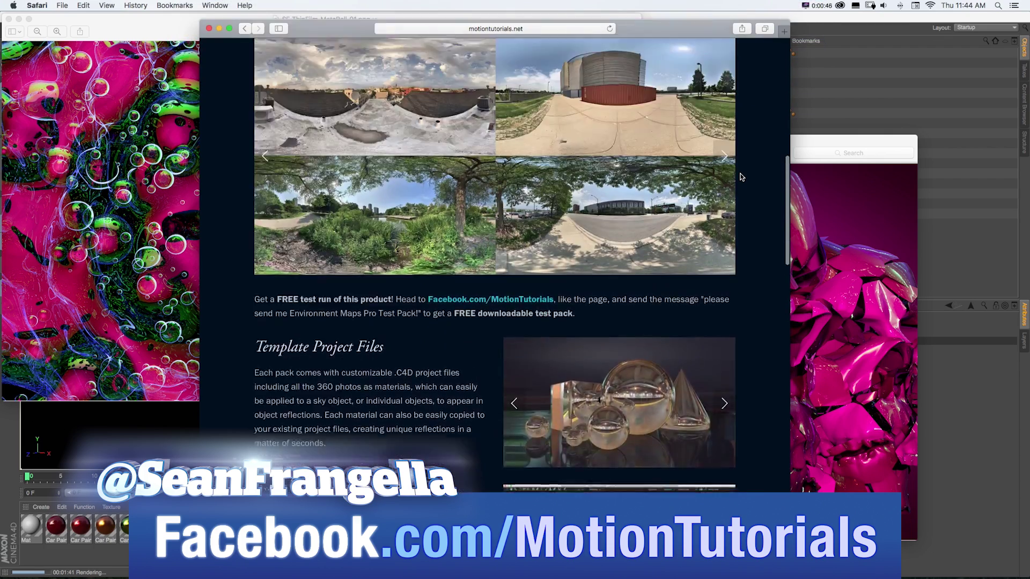